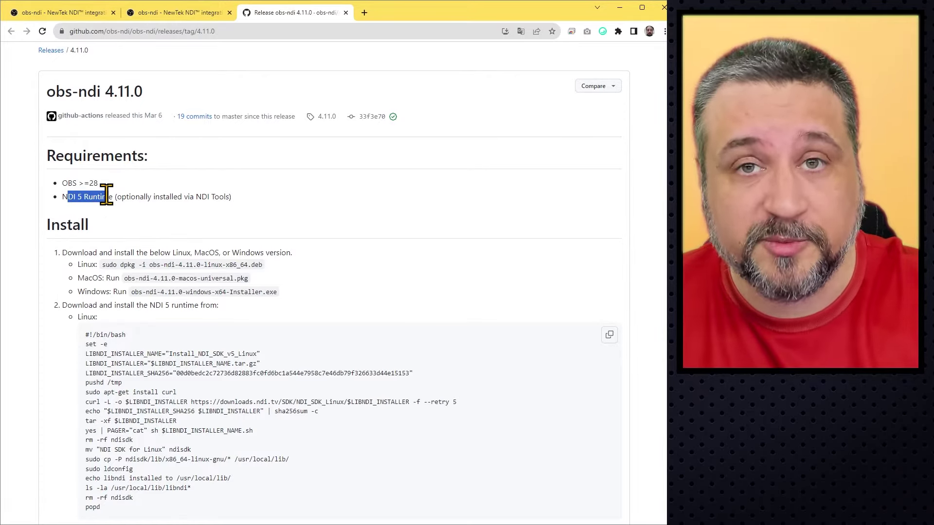
# Step: Download obs-ndi-4.11.0-windows-x64.zip from the release assets and save it to the Área de Trabalho folder
pyautogui.scroll(-6, 104, 198)
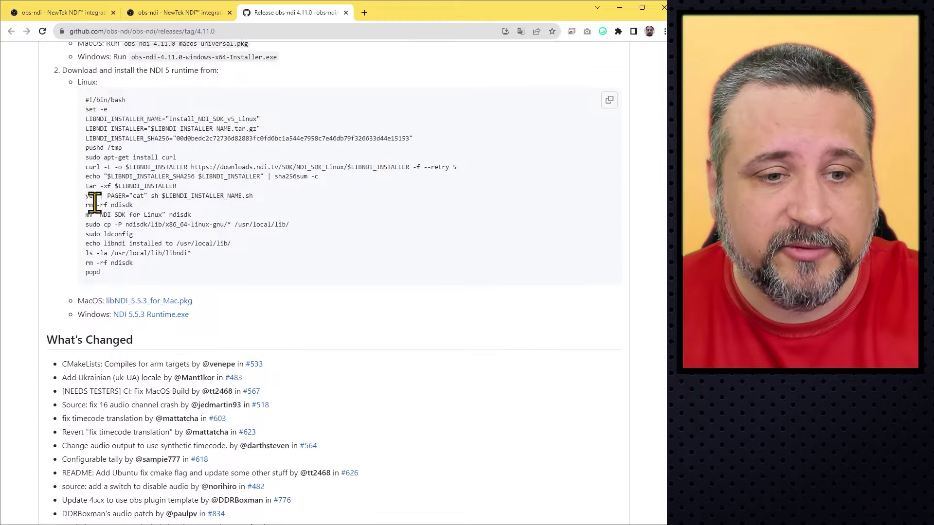
pyautogui.scroll(-12, 72, 265)
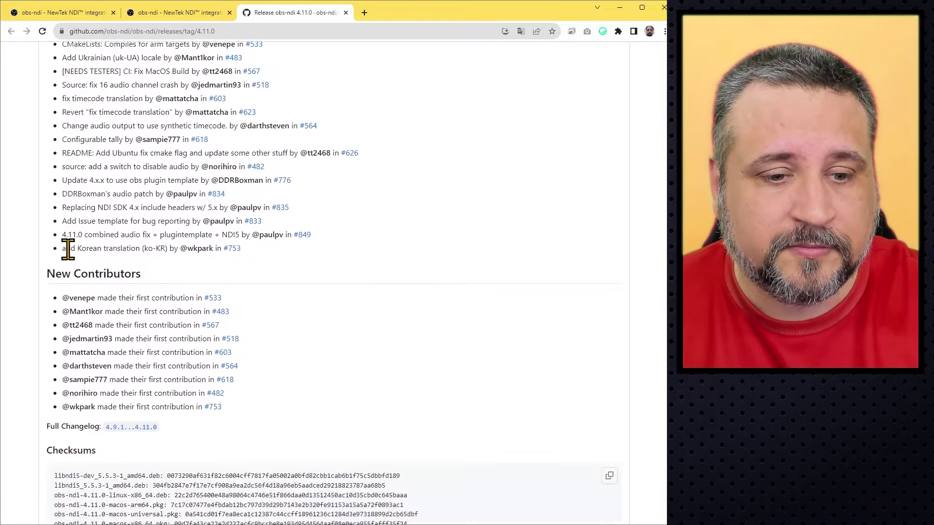
pyautogui.scroll(-1, 72, 265)
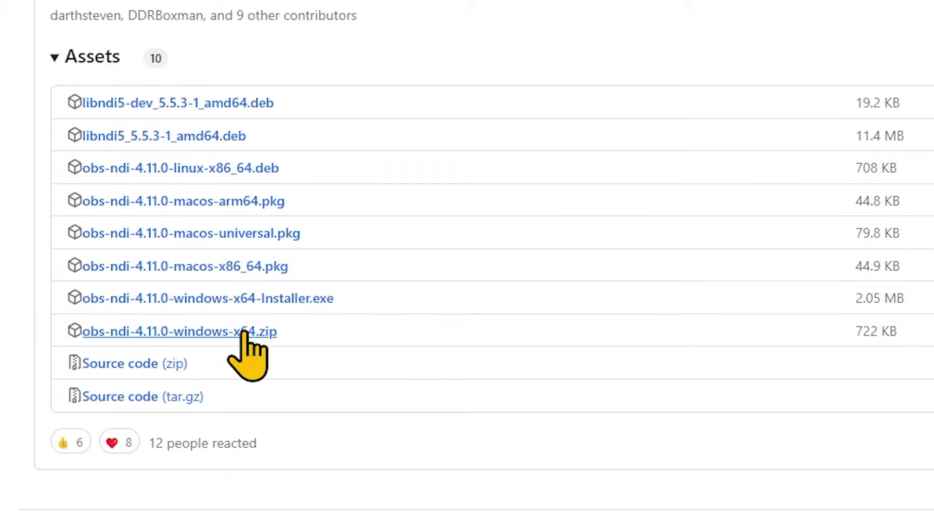
pyautogui.click(244, 332)
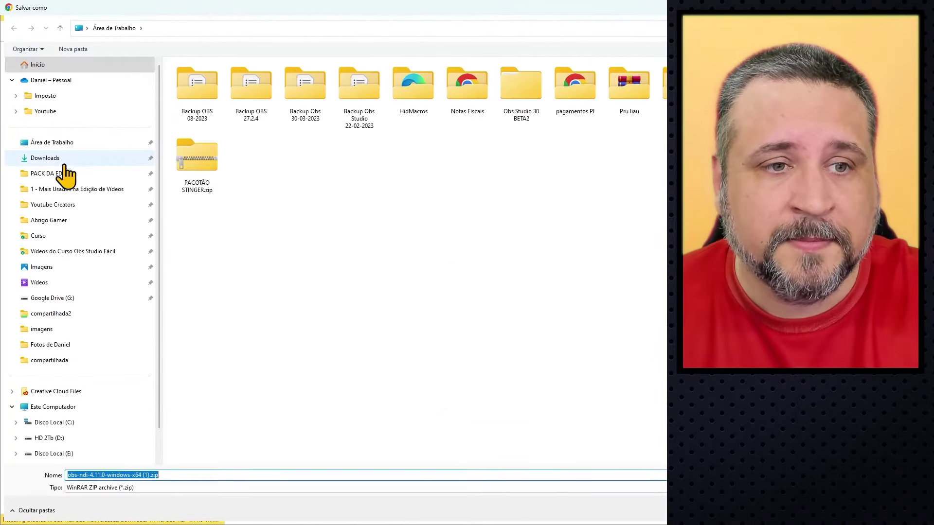
pyautogui.click(58, 143)
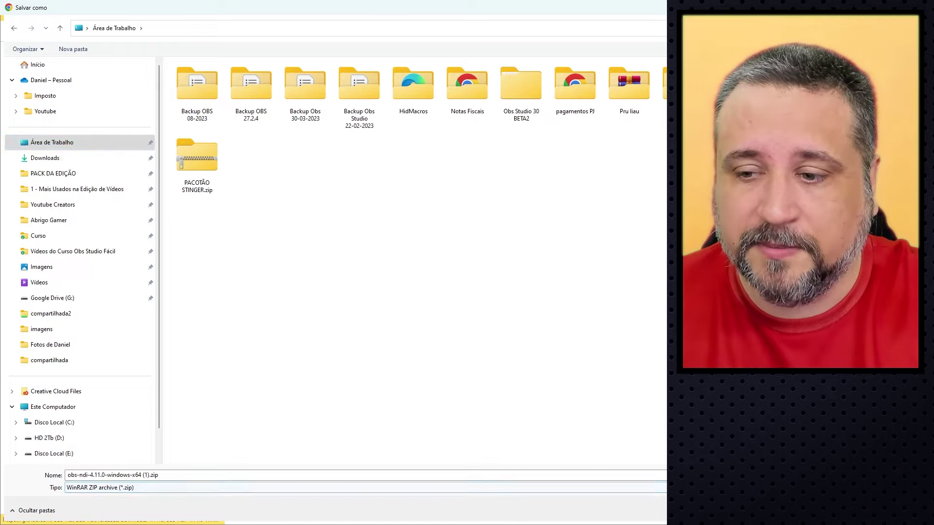
pyautogui.press('Return')
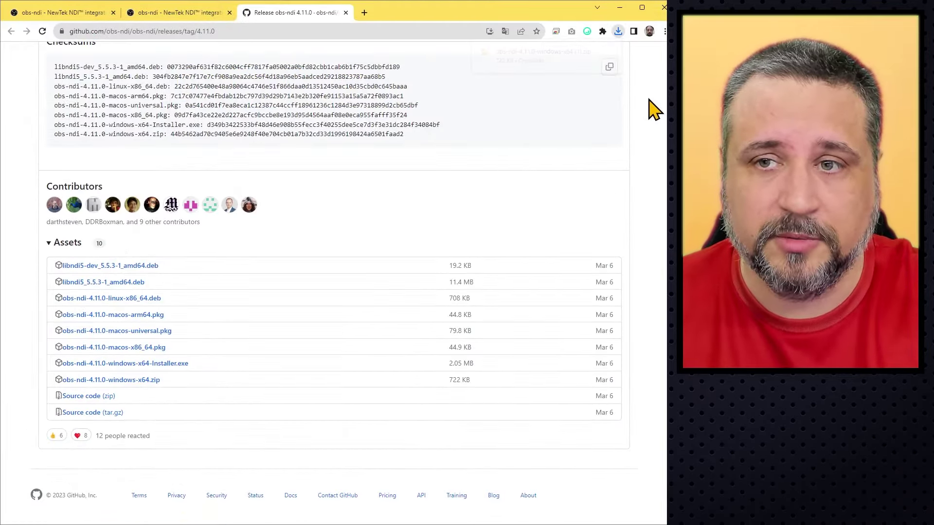
# Step: Examine the release's install instructions and the NDI 5 runtime options for Linux, MacOS and Windows
pyautogui.scroll(15, 608, 272)
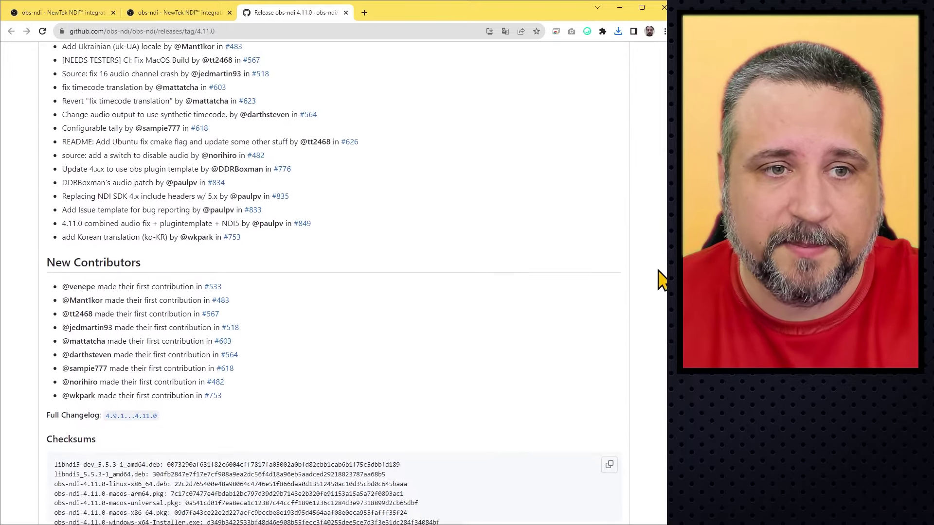
pyautogui.scroll(3, 651, 216)
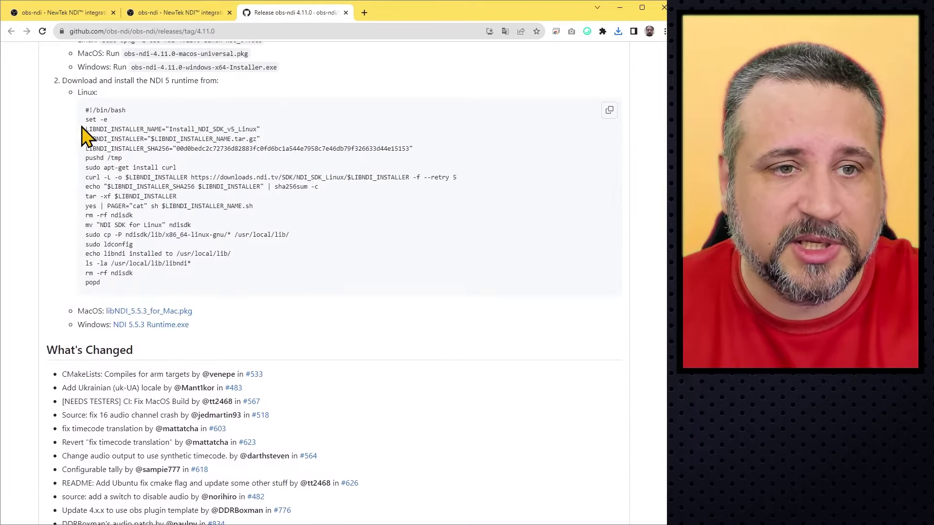
pyautogui.scroll(3, 80, 282)
pyautogui.moveTo(61, 146); pyautogui.dragTo(102, 161)
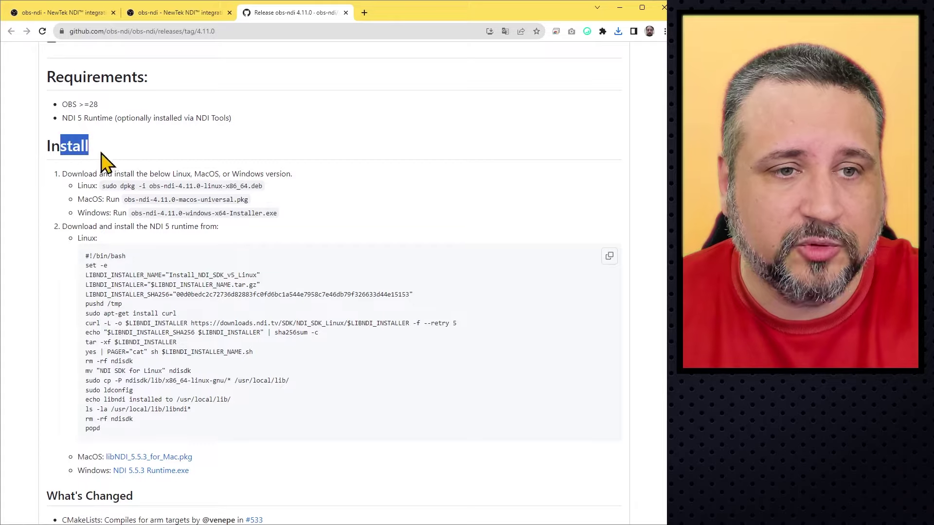
pyautogui.click(83, 182)
pyautogui.moveTo(85, 200); pyautogui.dragTo(100, 197)
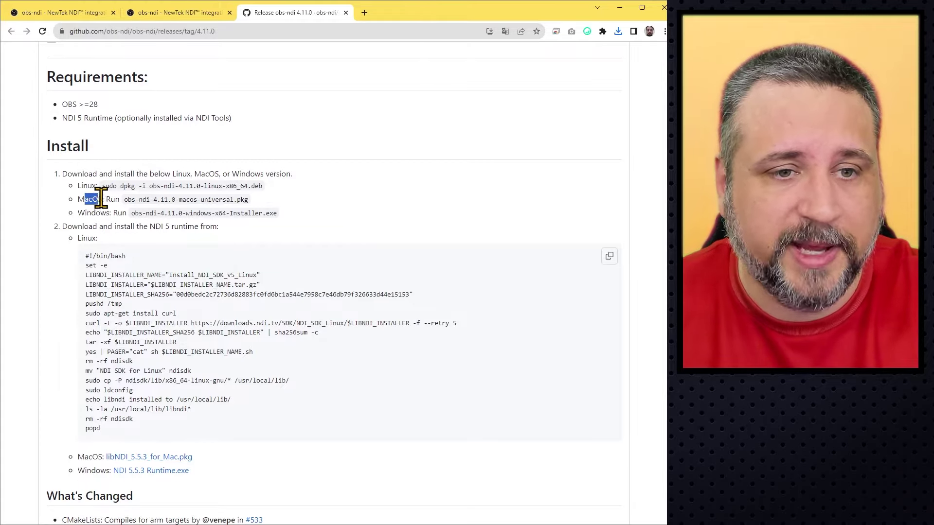
pyautogui.scroll(-3, 98, 214)
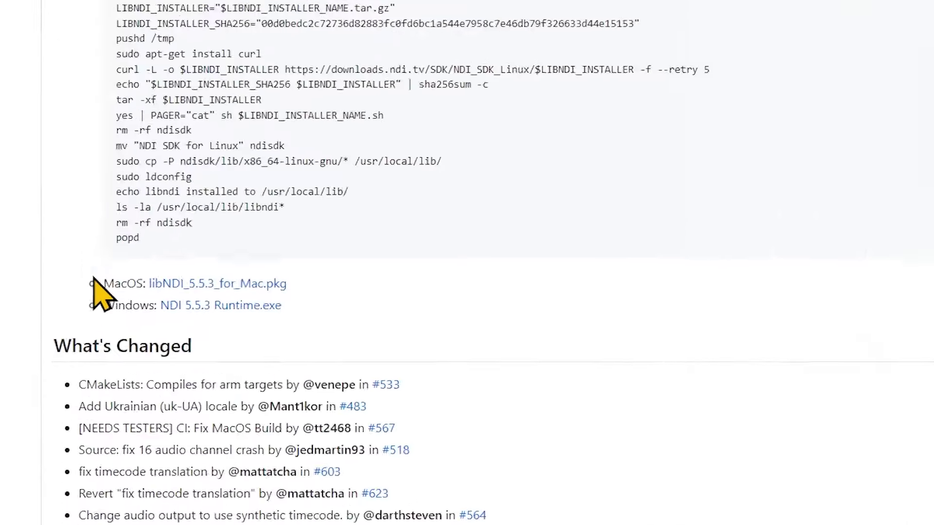
pyautogui.moveTo(122, 292); pyautogui.dragTo(177, 292)
pyautogui.moveTo(122, 265); pyautogui.dragTo(173, 265)
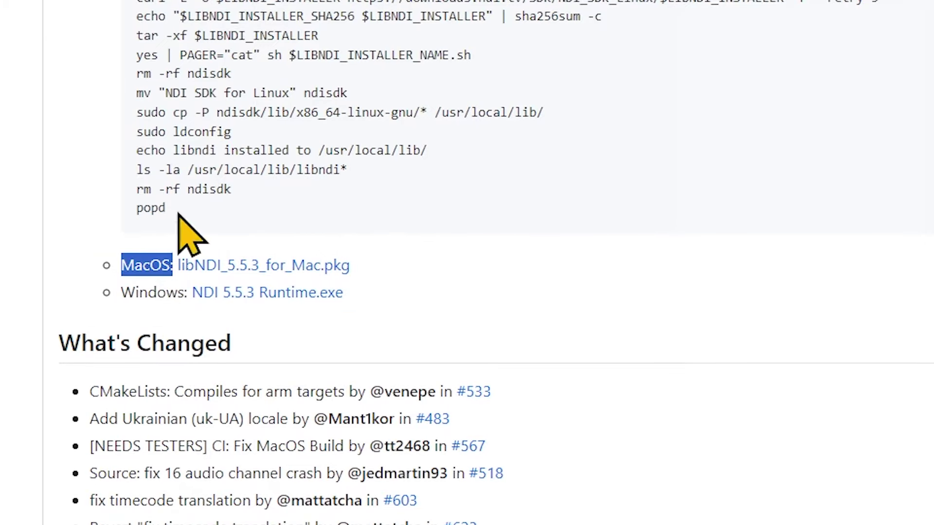
pyautogui.scroll(2, 226, 47)
pyautogui.scroll(2, 226, 47)
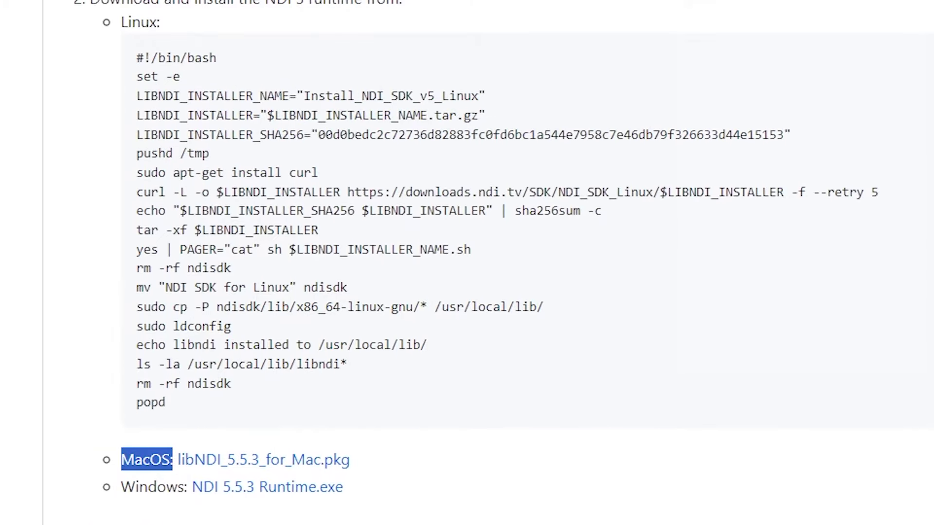
# Step: Download the Windows NDI 5.5.3 Runtime.exe and save it to the Área de Trabalho folder
pyautogui.scroll(-6, 223, 246)
pyautogui.click(151, 217)
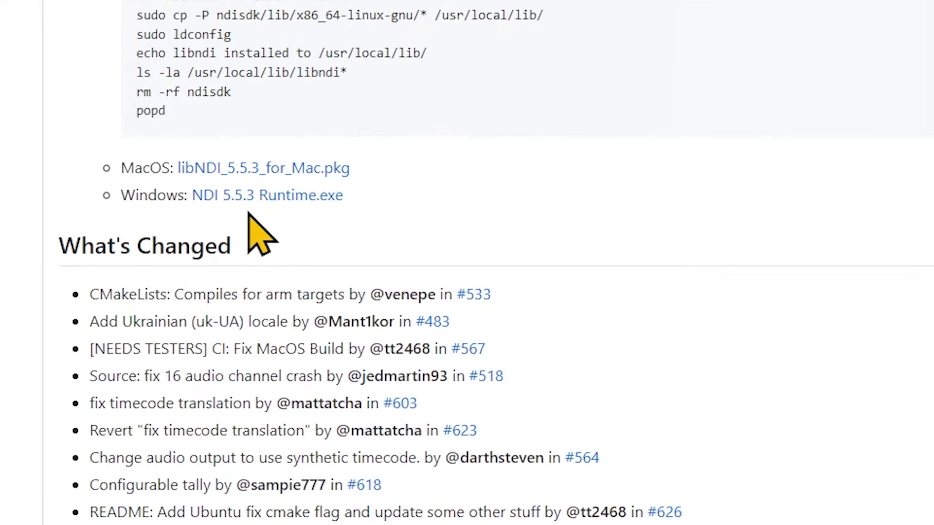
pyautogui.click(265, 195)
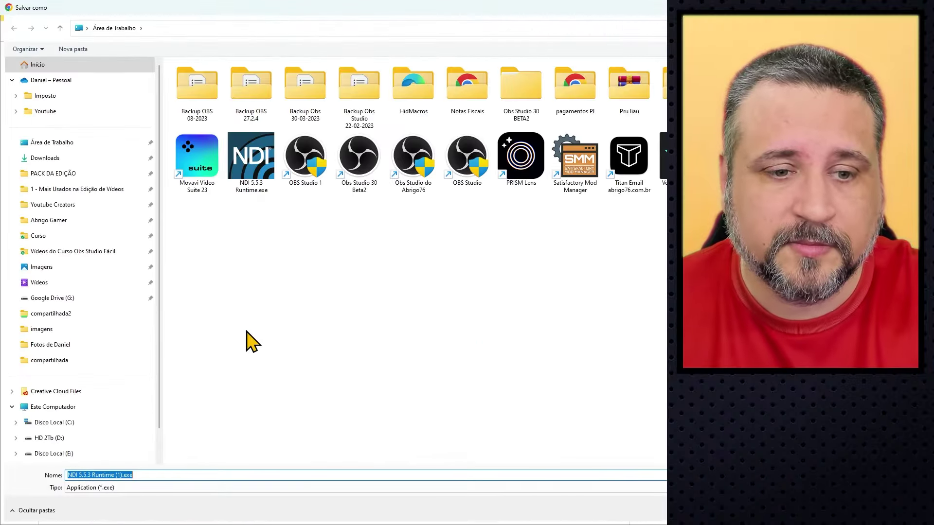
pyautogui.press('Return')
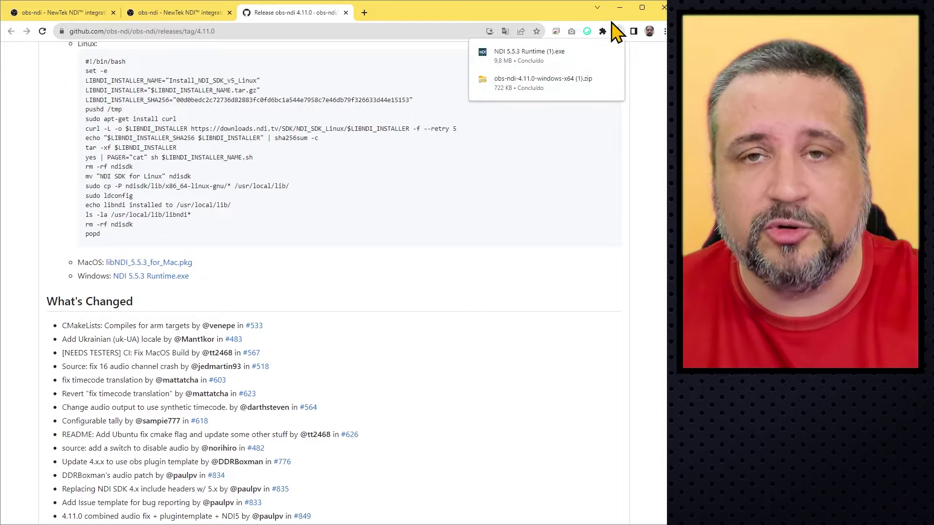
# Step: Minimize the browser and place the downloaded NDI runtime installer and obs-ndi zip side by side on the desktop
pyautogui.click(620, 8)
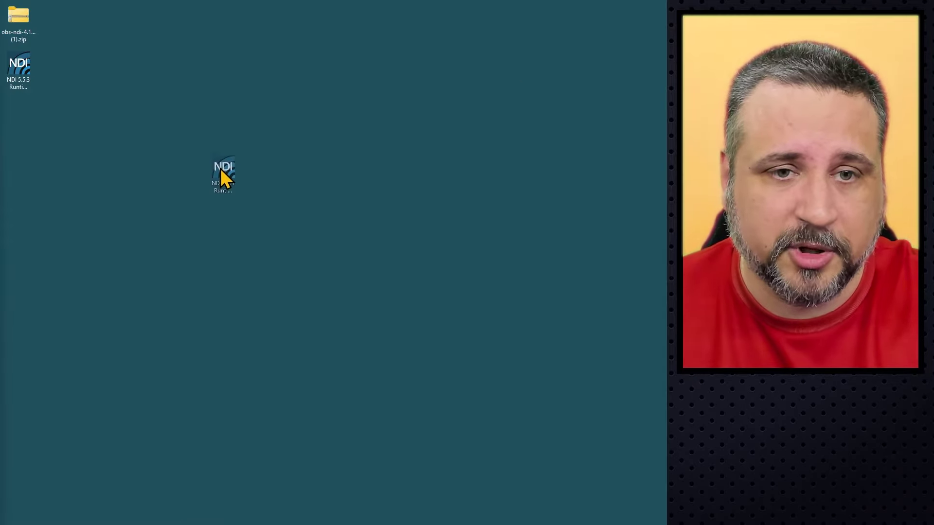
pyautogui.moveTo(220, 169); pyautogui.dragTo(218, 165)
pyautogui.moveTo(19, 17); pyautogui.dragTo(263, 197)
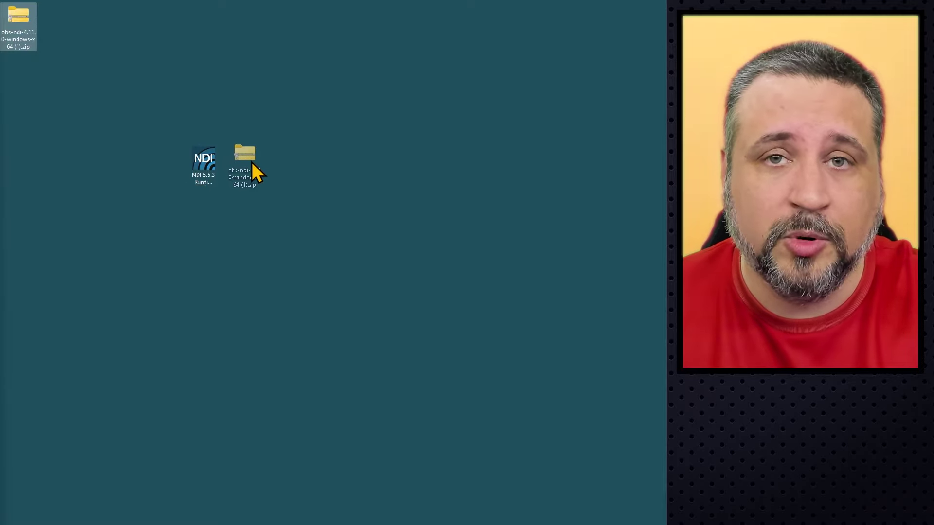
pyautogui.moveTo(252, 163); pyautogui.dragTo(252, 163)
pyautogui.click(190, 168)
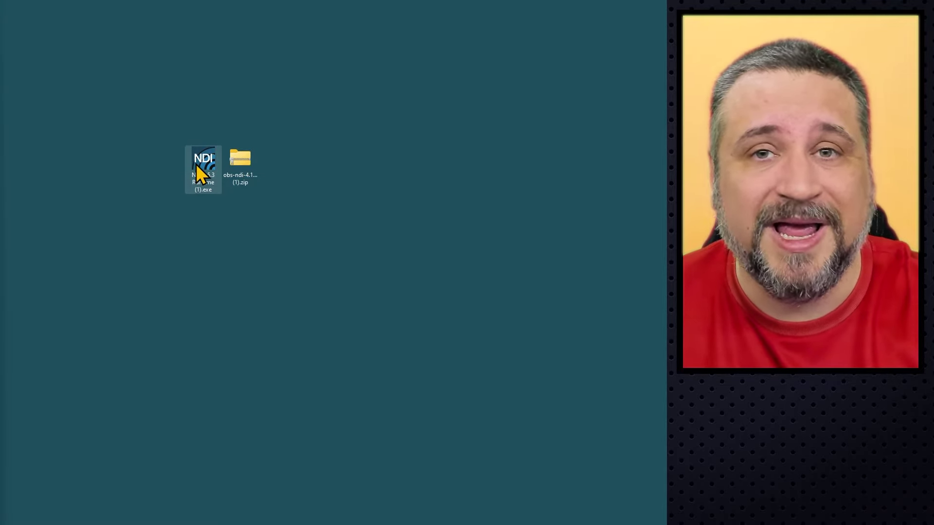
pyautogui.click(240, 173)
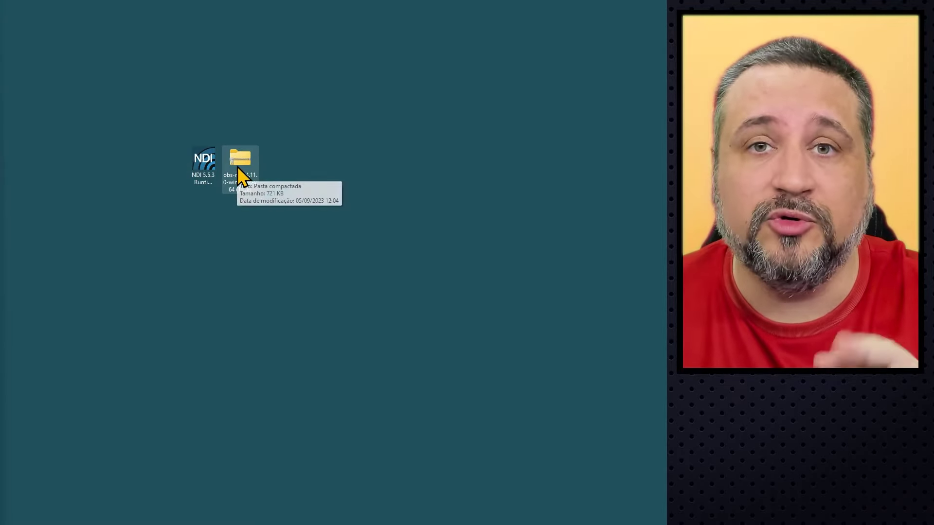
pyautogui.click(200, 165)
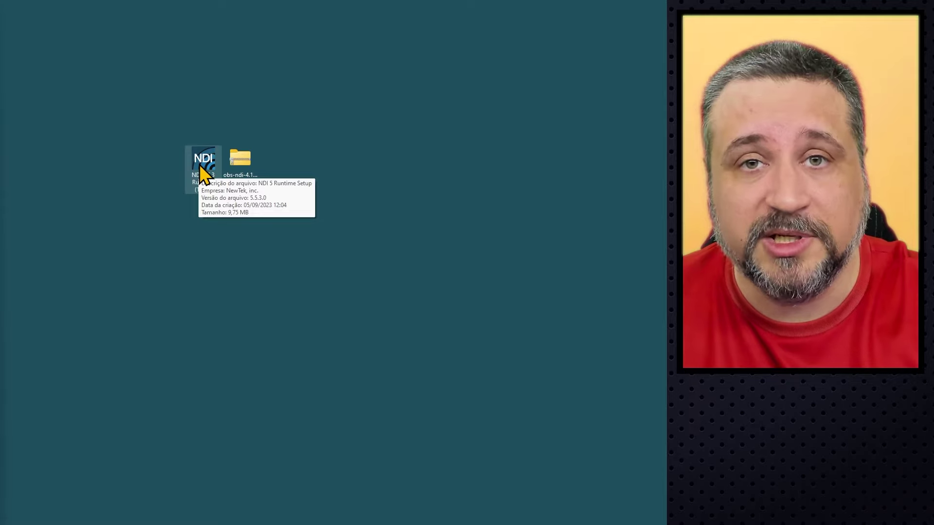
# Step: Open the downloaded obs-ndi zip archive and copy its data and obs-plugins folders
pyautogui.click(248, 172)
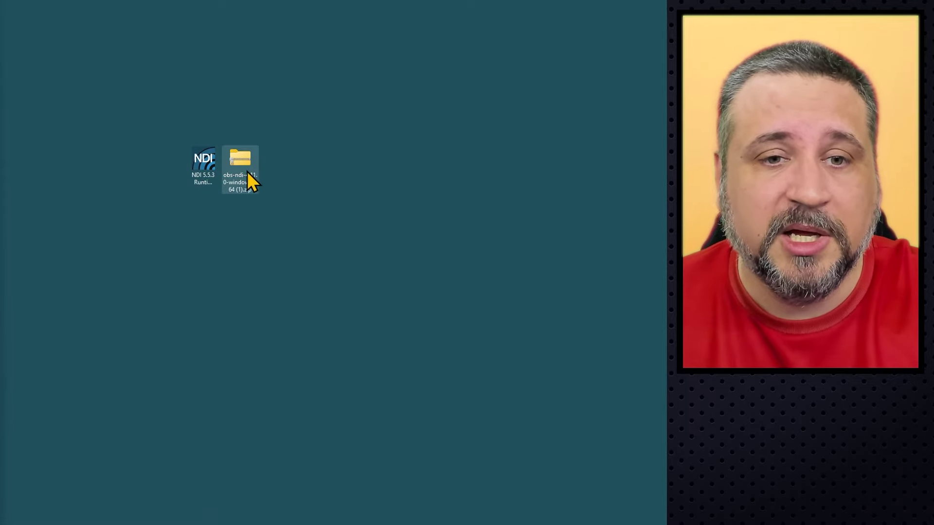
pyautogui.doubleClick(243, 164)
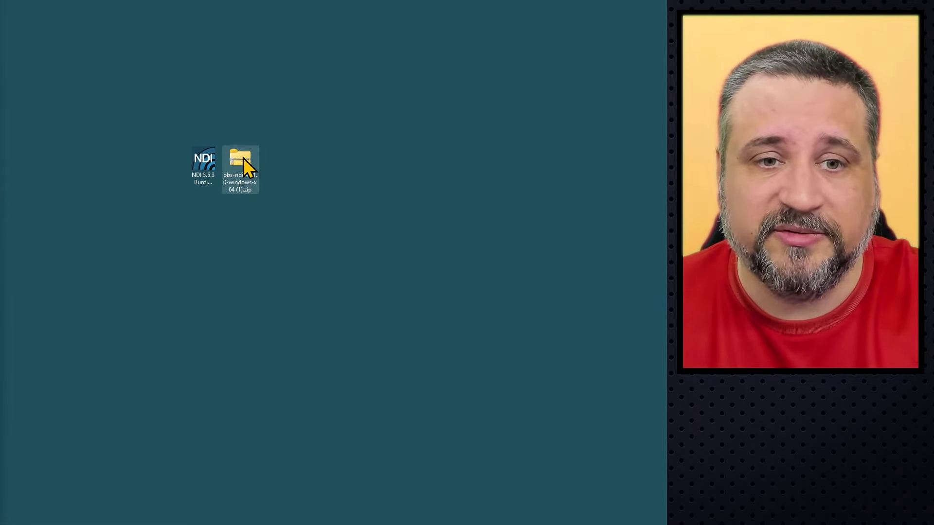
pyautogui.moveTo(679, 109); pyautogui.dragTo(327, 100)
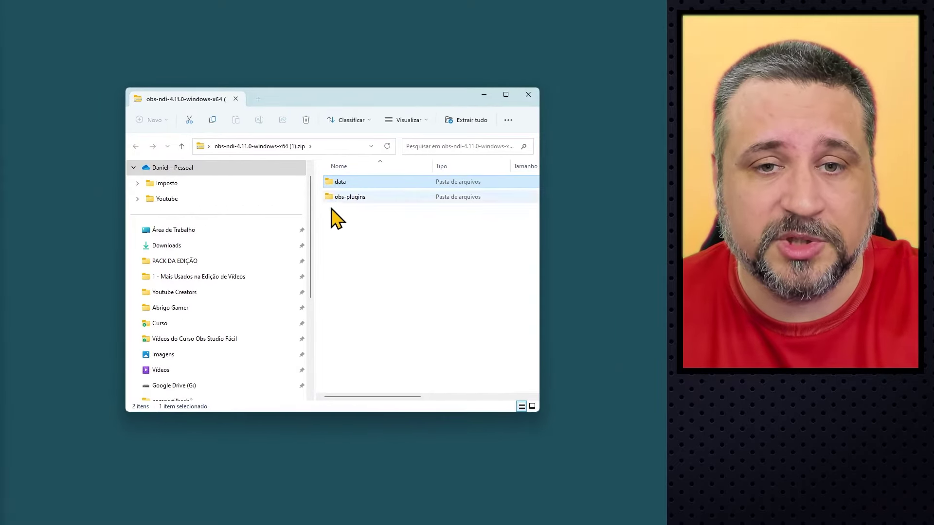
pyautogui.click(350, 199)
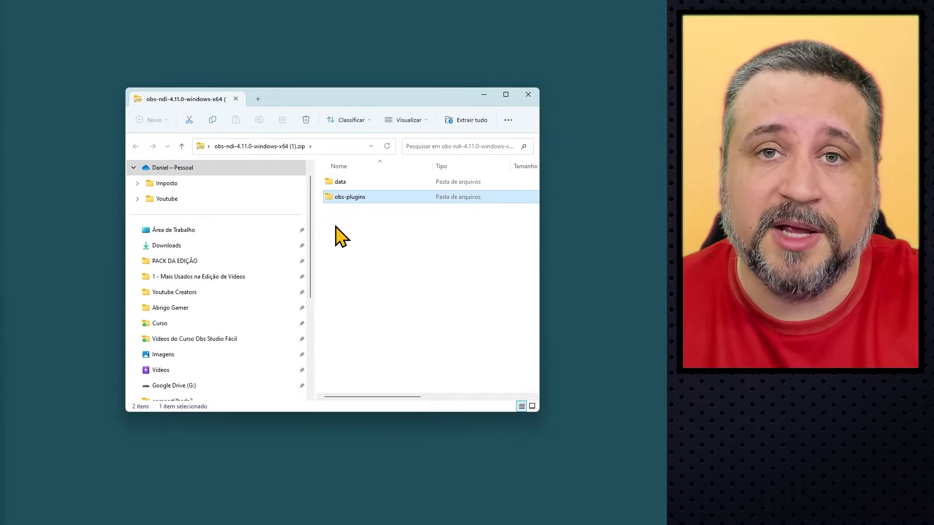
pyautogui.moveTo(393, 241); pyautogui.dragTo(332, 183)
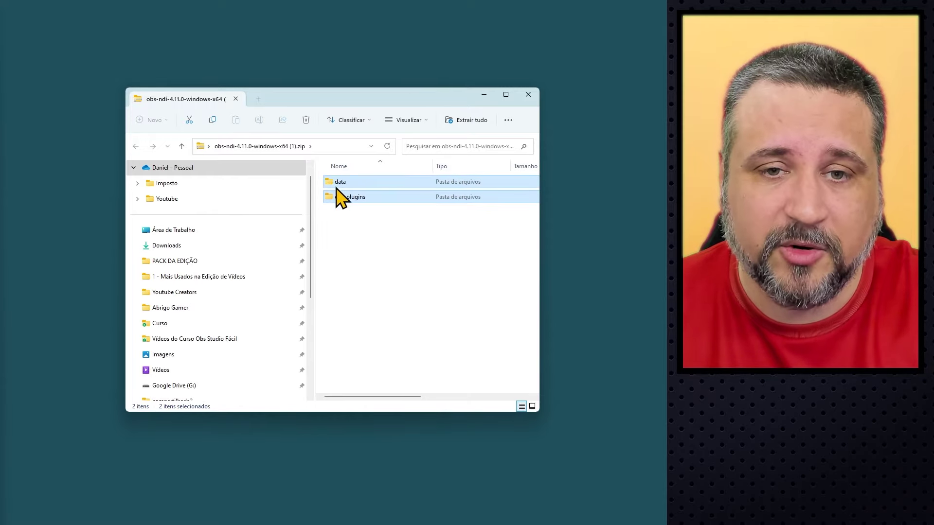
pyautogui.rightClick(340, 187)
pyautogui.click(376, 230)
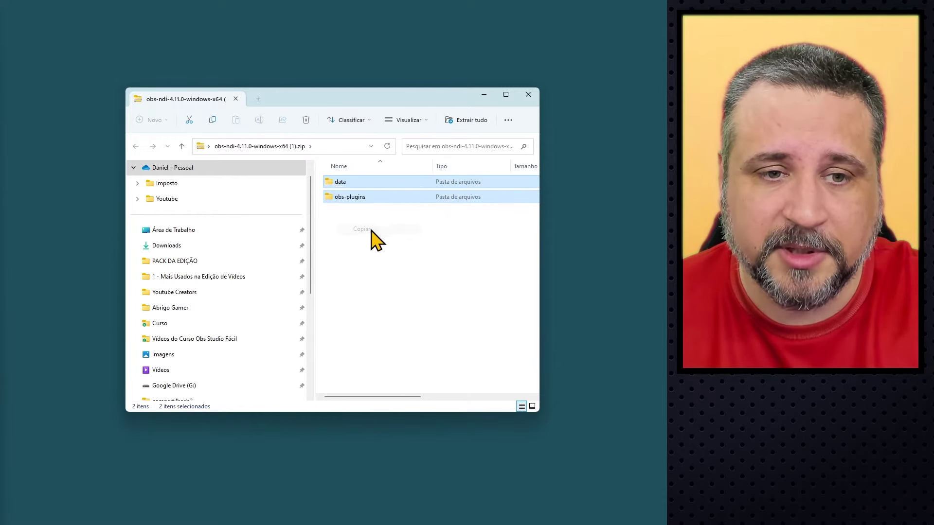
# Step: Open the obs-studio folder inside Arquivos de Programas on Disco Local (C:)
pyautogui.scroll(-3, 226, 314)
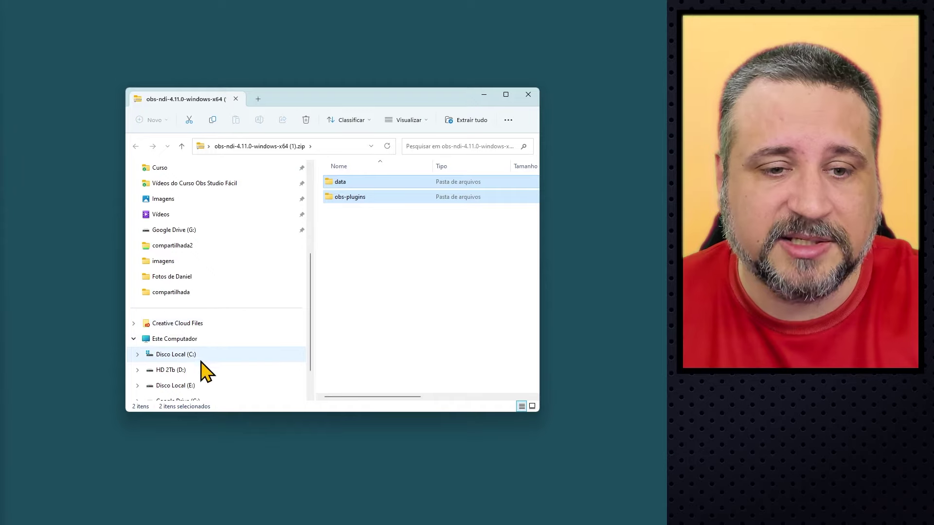
pyautogui.click(187, 356)
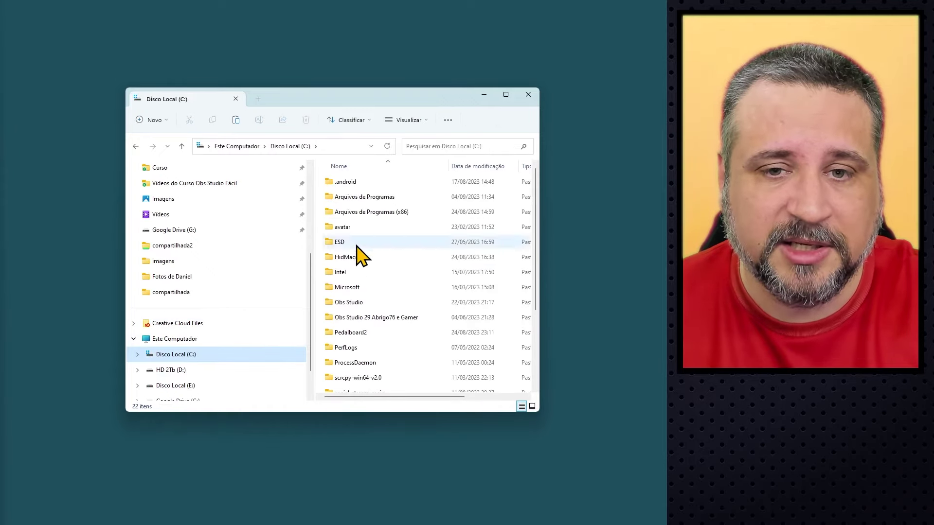
pyautogui.doubleClick(381, 199)
pyautogui.scroll(-6, 350, 272)
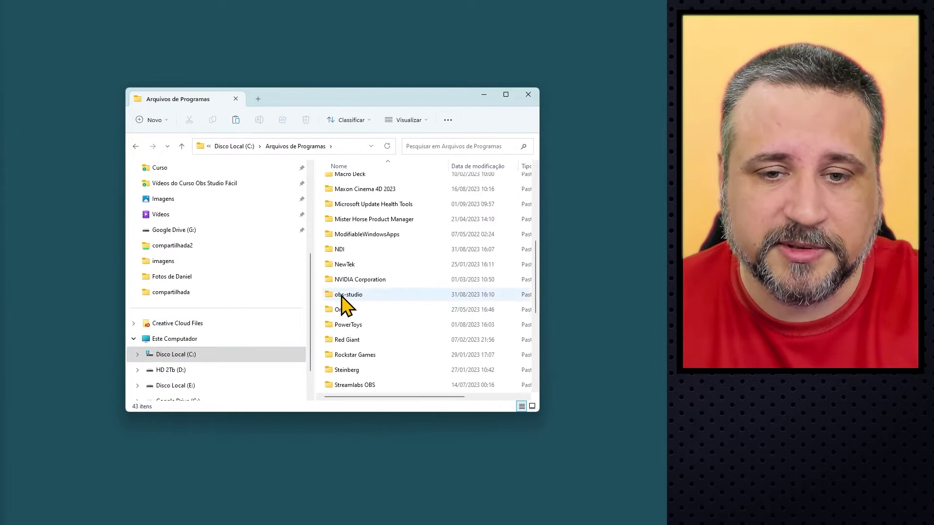
pyautogui.scroll(-2, 354, 325)
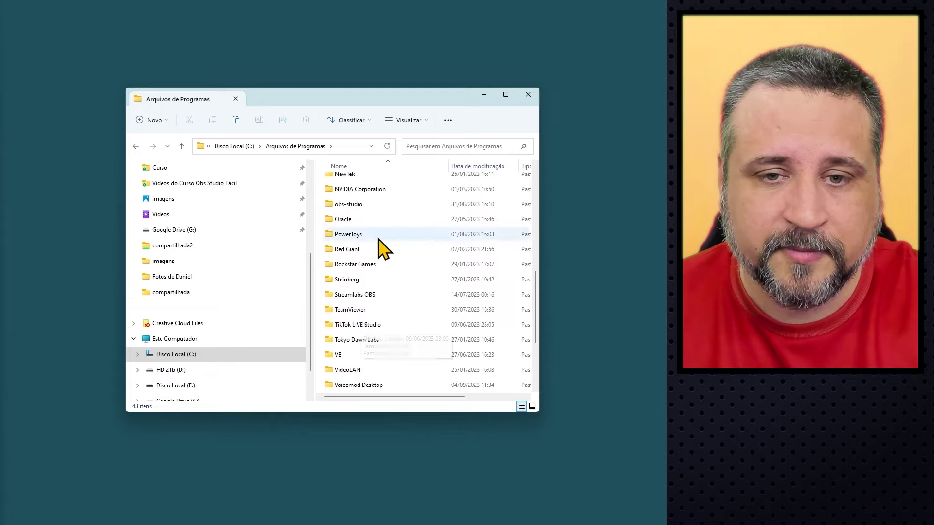
pyautogui.doubleClick(356, 206)
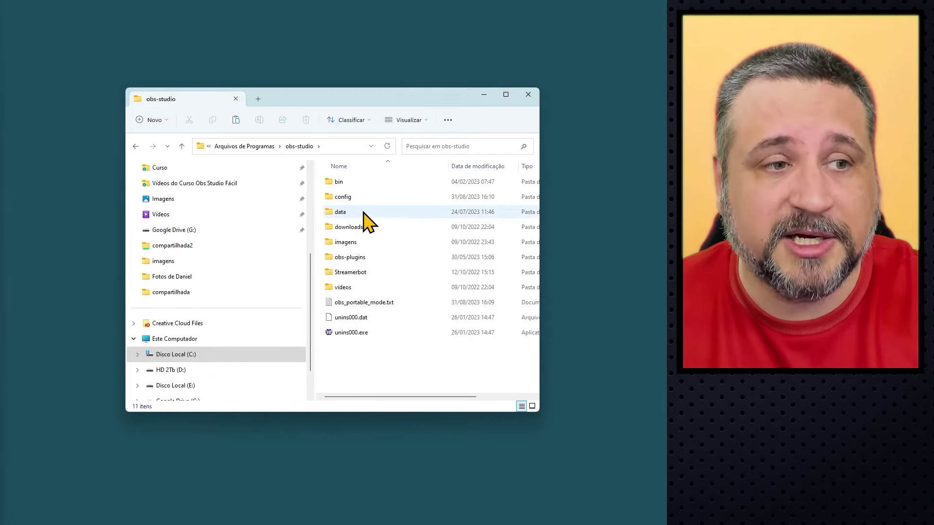
# Step: Try to paste the copied data and obs-plugins folders into the obs-studio folder, and close the folder window
pyautogui.click(347, 219)
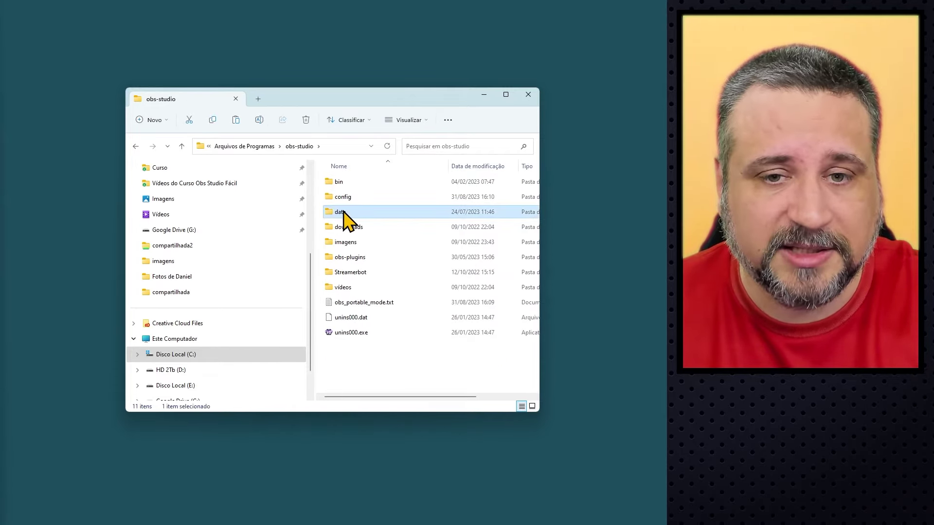
pyautogui.click(356, 257)
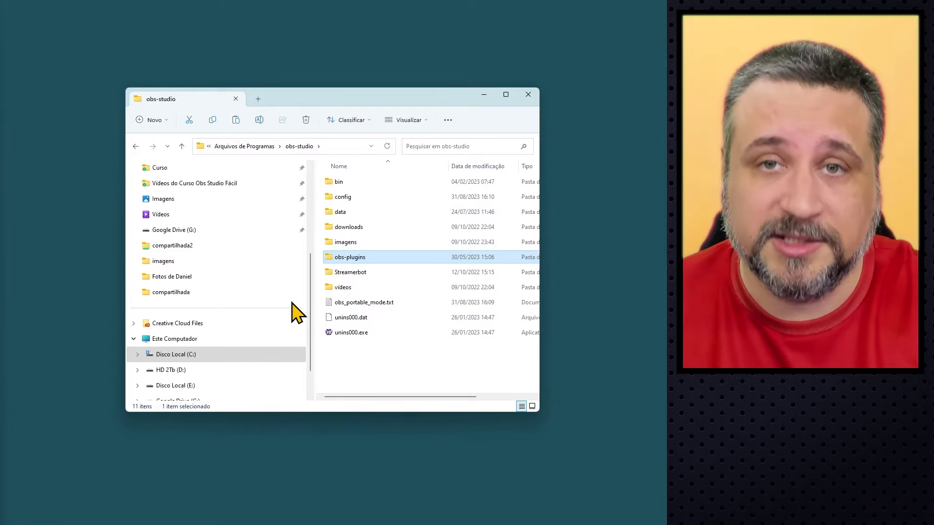
pyautogui.rightClick(353, 361)
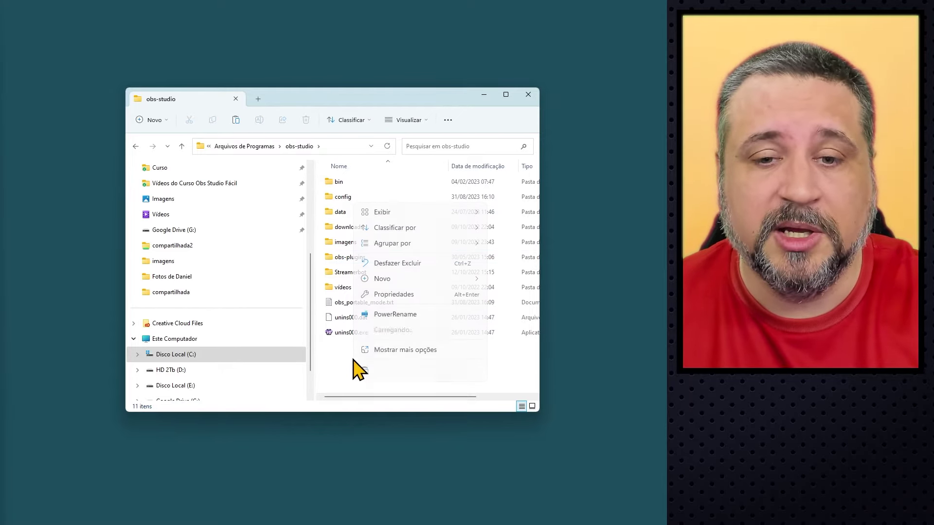
pyautogui.click(373, 382)
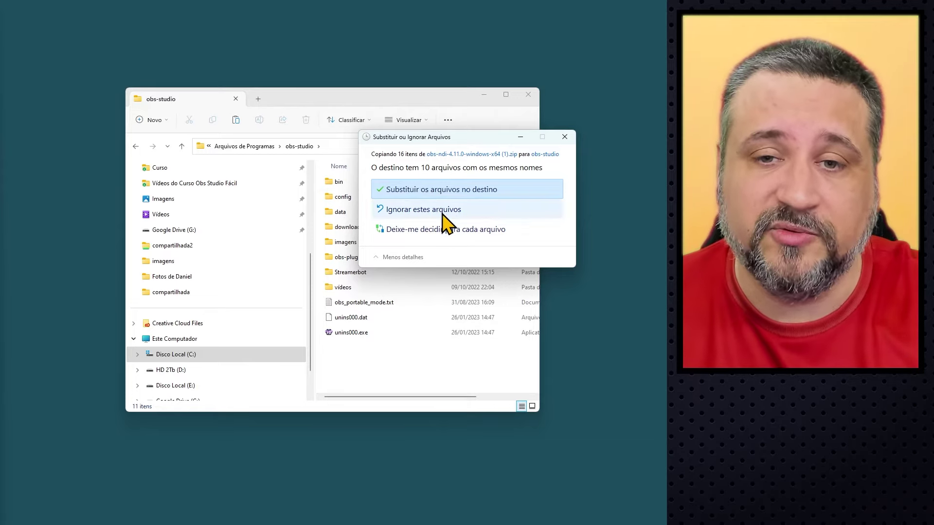
pyautogui.click(565, 137)
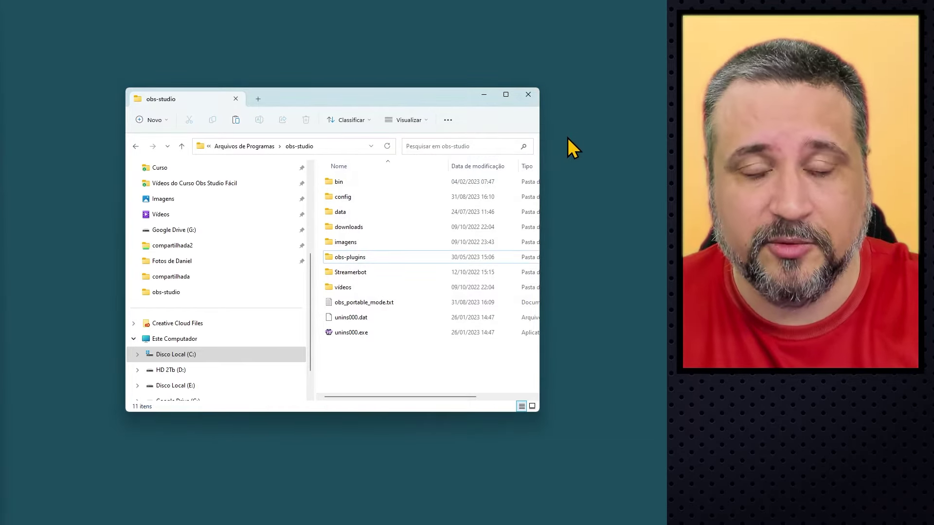
pyautogui.click(528, 95)
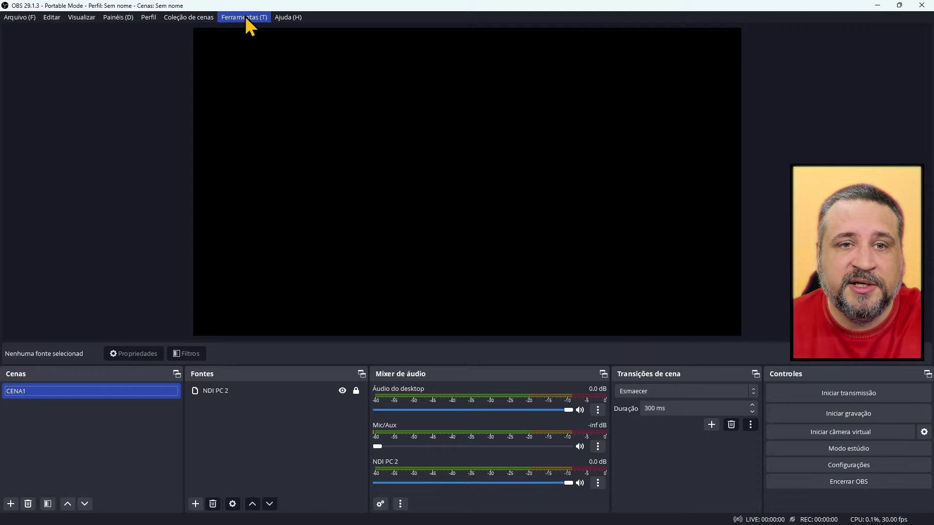
# Step: Open the NDI Output settings in OBS Studio and move the dialog over the preview canvas
pyautogui.click(245, 16)
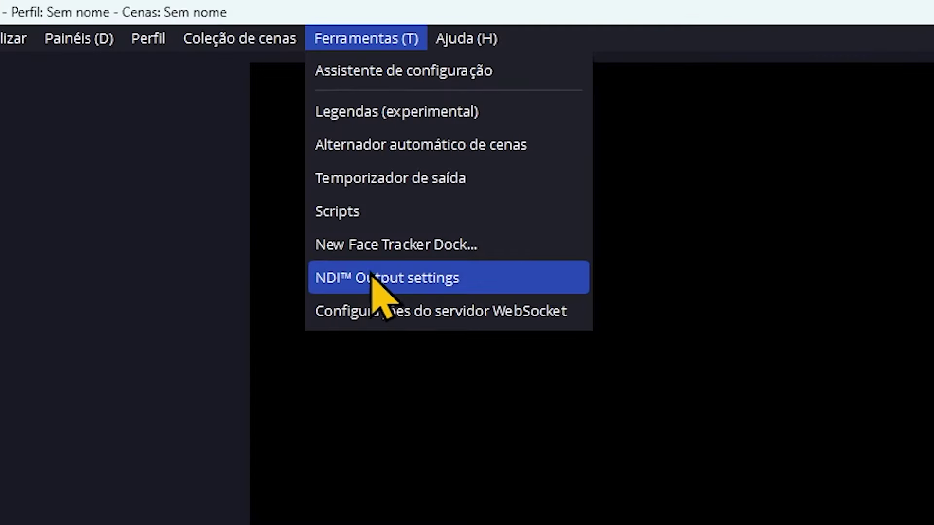
pyautogui.click(433, 279)
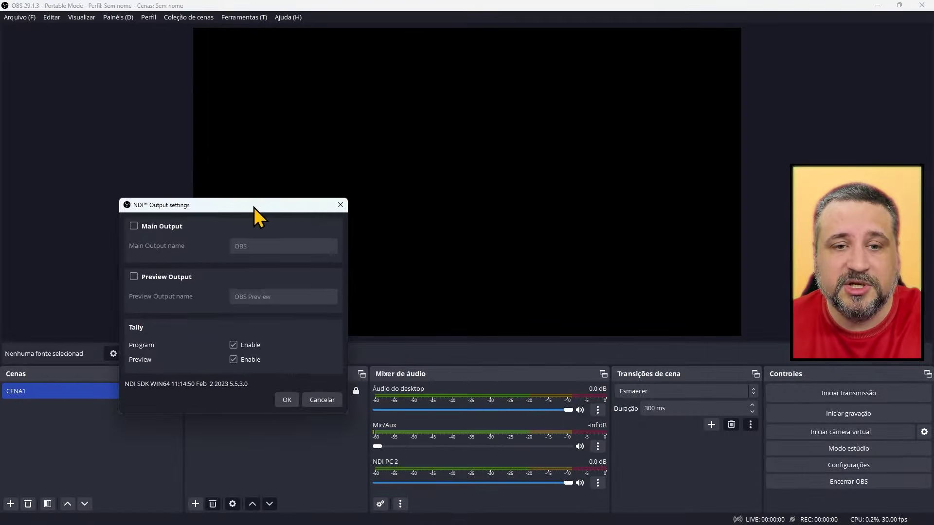
pyautogui.moveTo(254, 208); pyautogui.dragTo(456, 90)
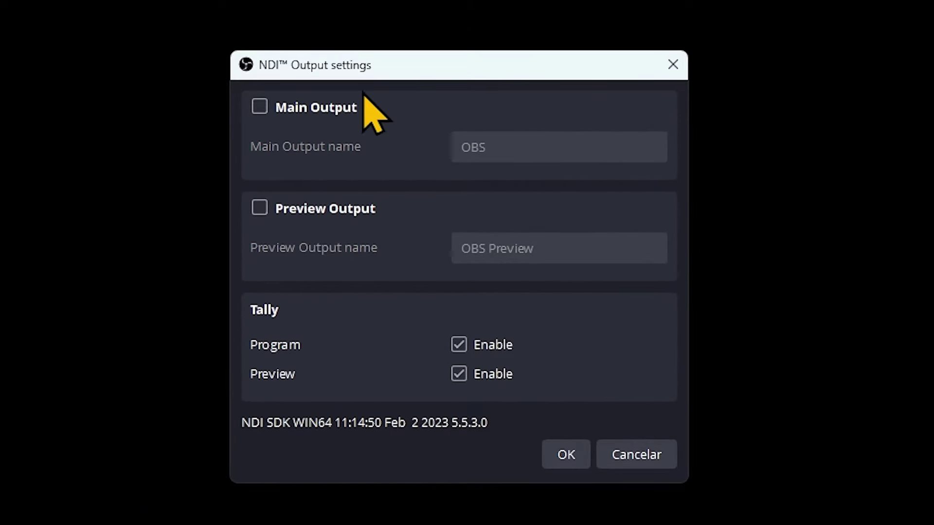
# Step: Toggle Main Output, Preview Output and the Program and Preview tally options, returning each to its original state
pyautogui.click(262, 107)
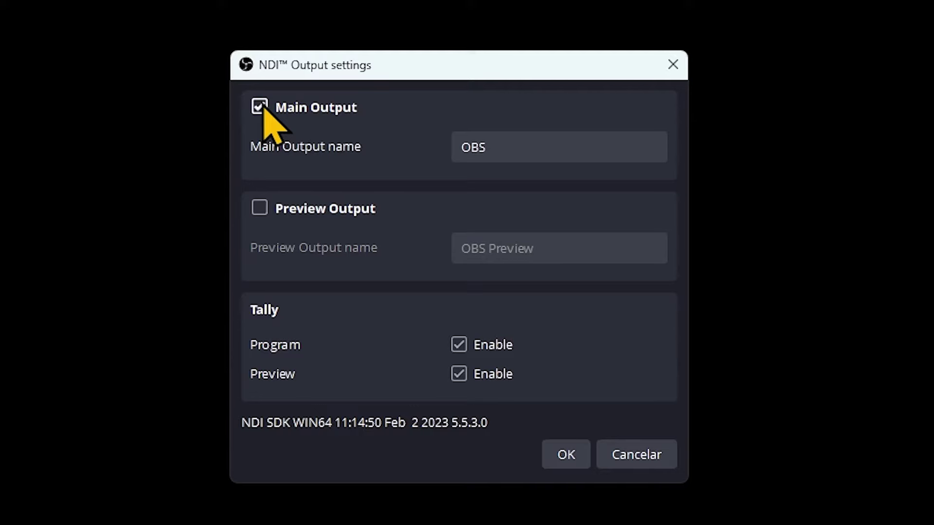
pyautogui.click(263, 107)
pyautogui.click(259, 208)
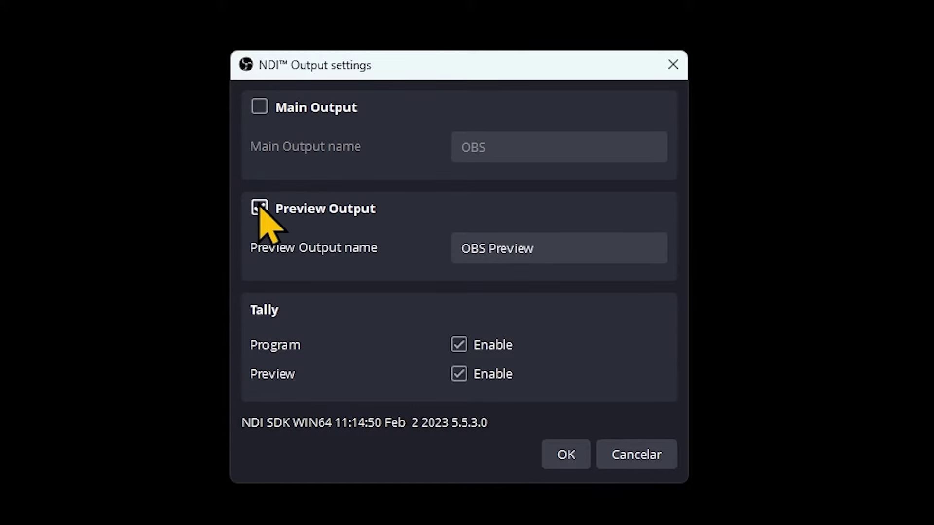
pyautogui.click(259, 208)
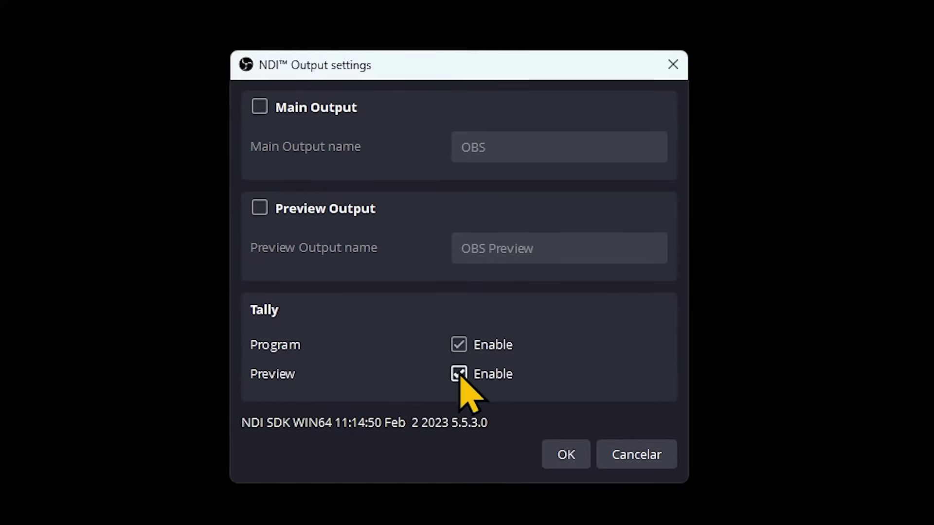
pyautogui.click(461, 346)
pyautogui.click(462, 346)
pyautogui.click(459, 373)
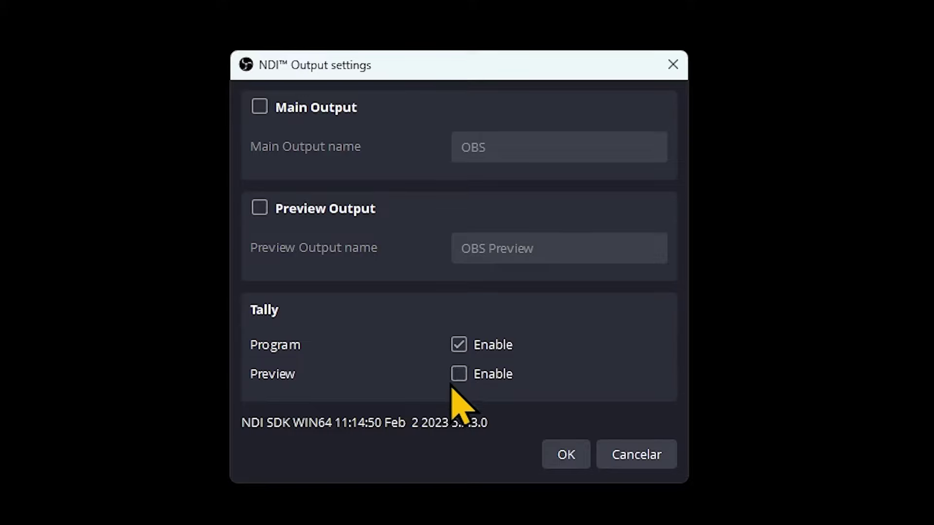
pyautogui.click(459, 373)
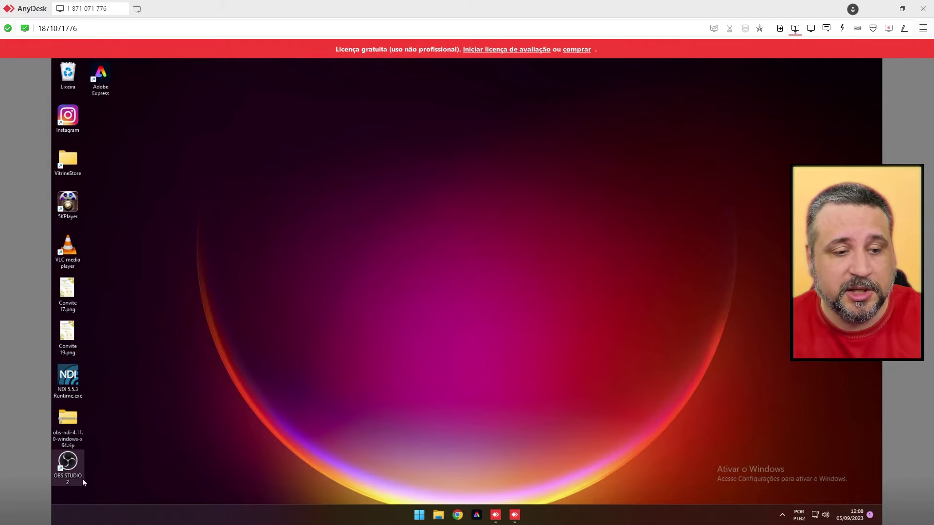
# Step: Launch OBS STUDIO 2 on the remote computer through AnyDesk and maximize its window
pyautogui.click(68, 460)
pyautogui.doubleClick(68, 459)
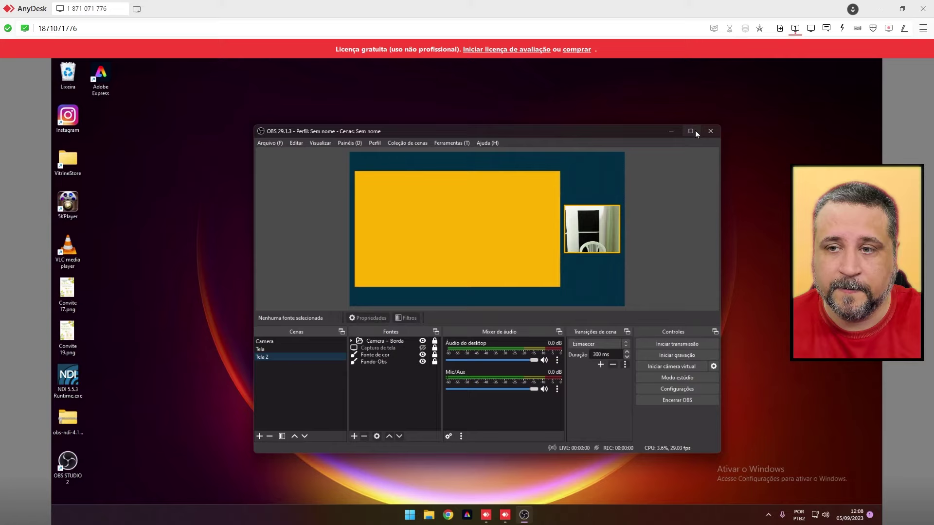
pyautogui.click(697, 130)
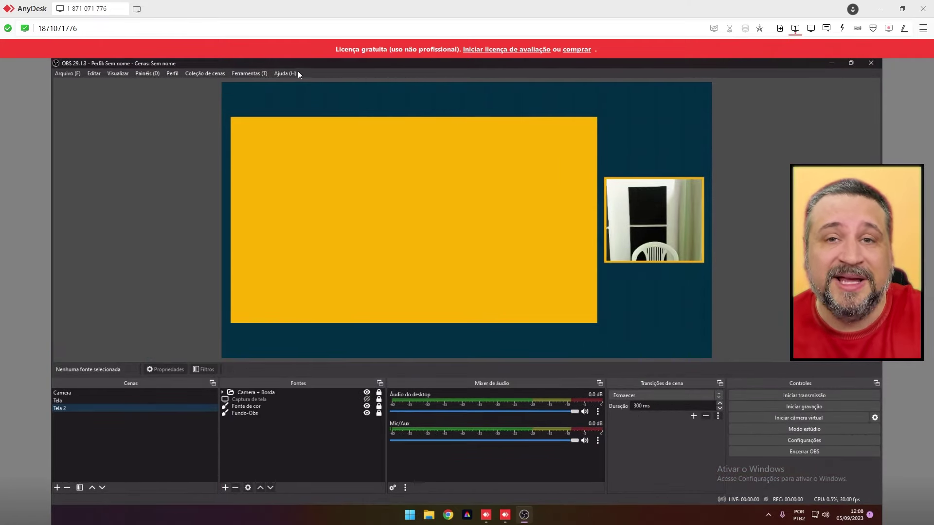
# Step: Open the remote NDI Output settings and accept Main Output enabled under the name OBS STUDIO PC 2
pyautogui.click(250, 73)
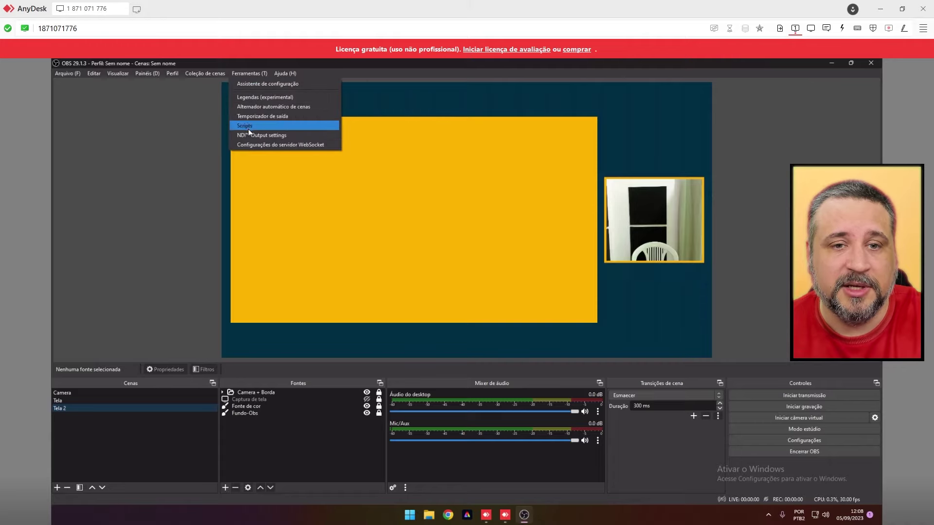
pyautogui.click(282, 135)
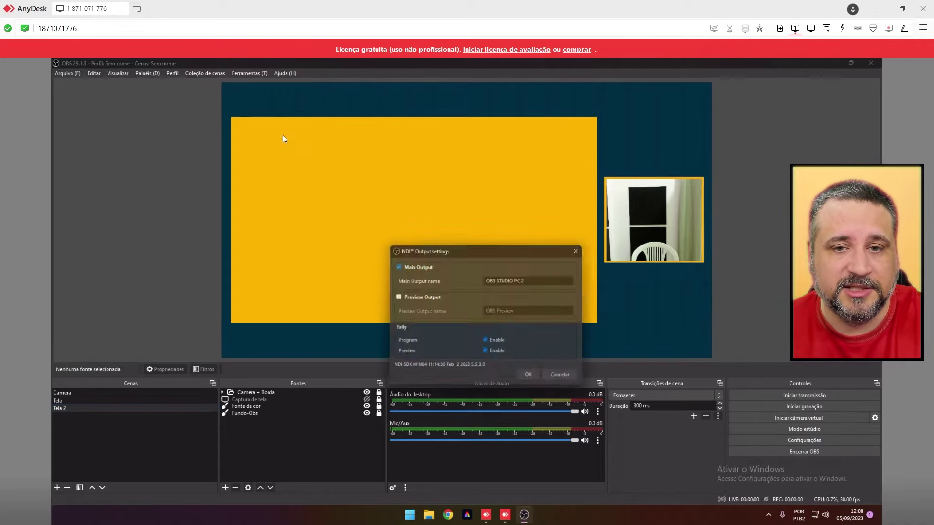
pyautogui.moveTo(458, 244); pyautogui.dragTo(424, 144)
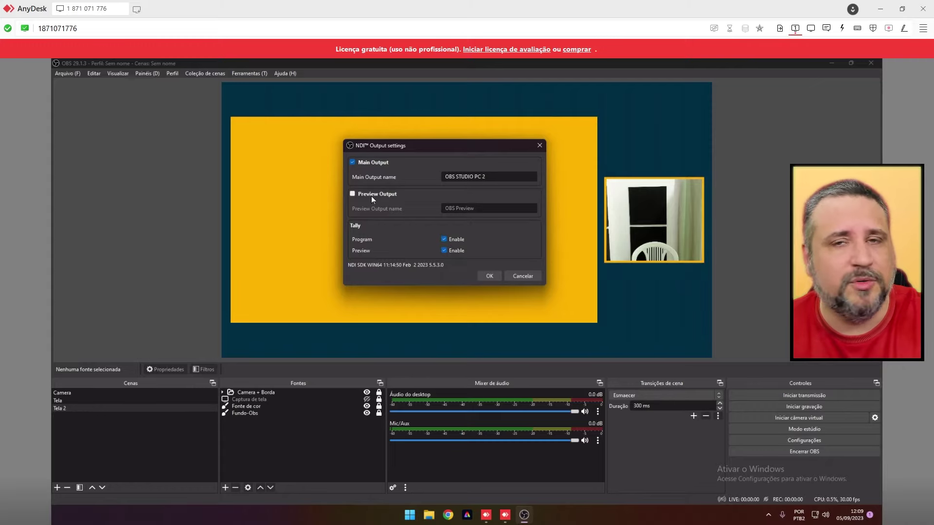
pyautogui.click(490, 276)
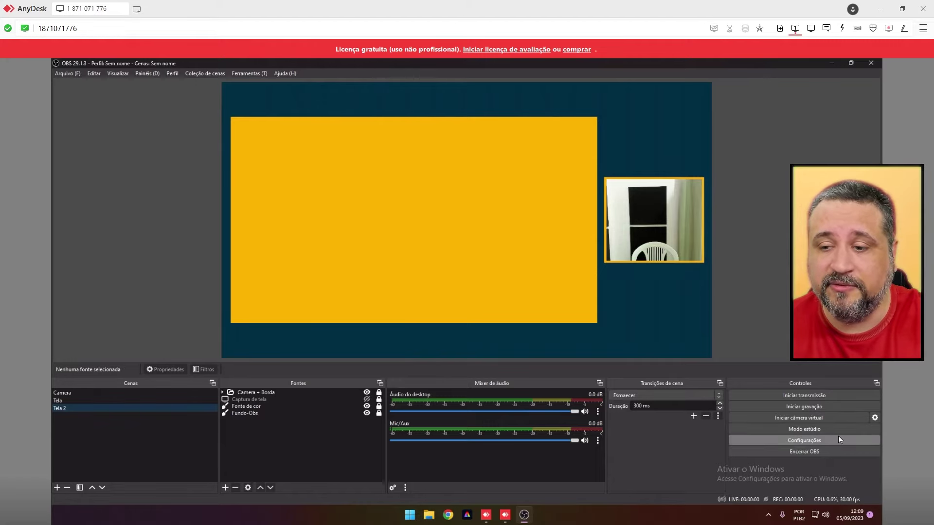
# Step: Turn on studio mode, review the Preview Output option in the NDI Output settings, and turn studio mode back off
pyautogui.click(800, 430)
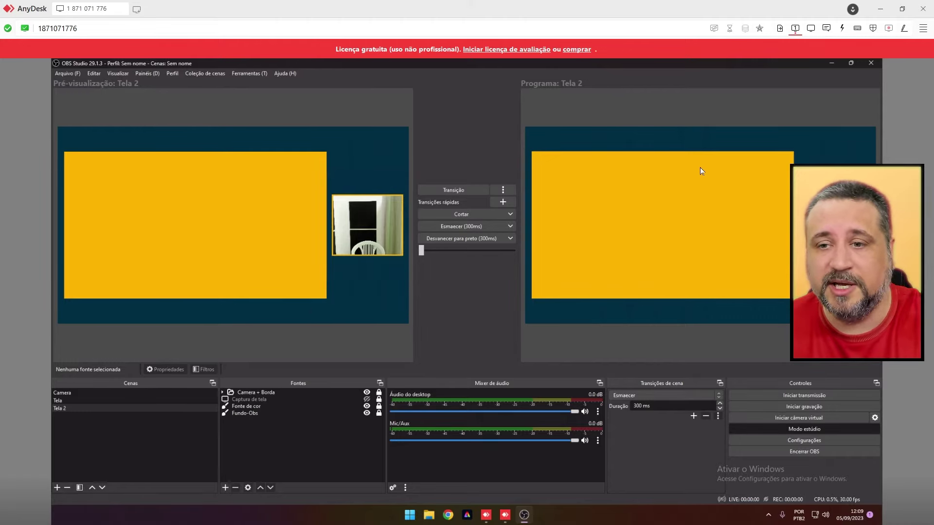
pyautogui.click(241, 75)
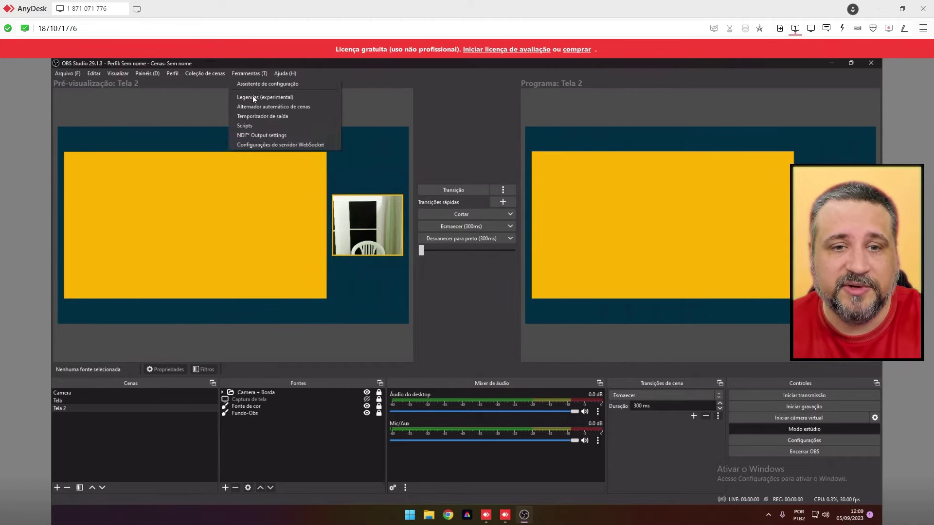
pyautogui.click(259, 142)
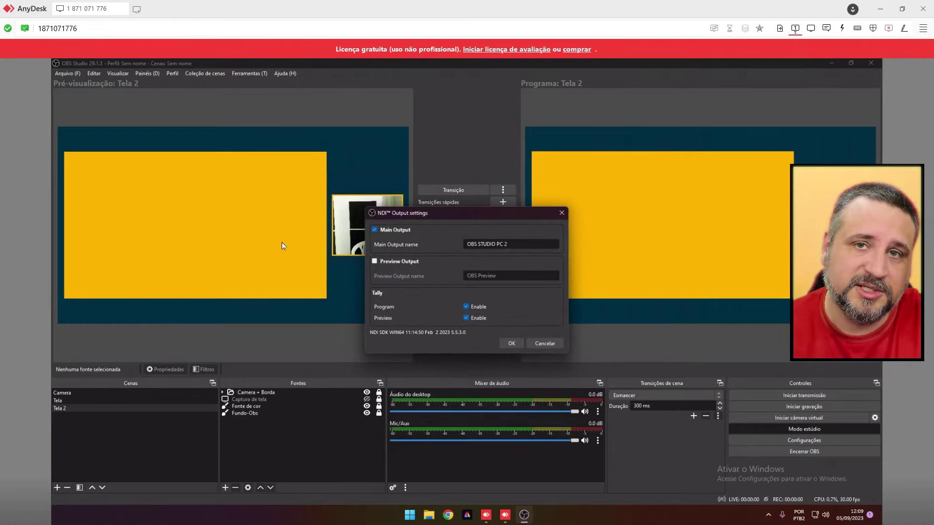
pyautogui.click(561, 214)
pyautogui.click(803, 430)
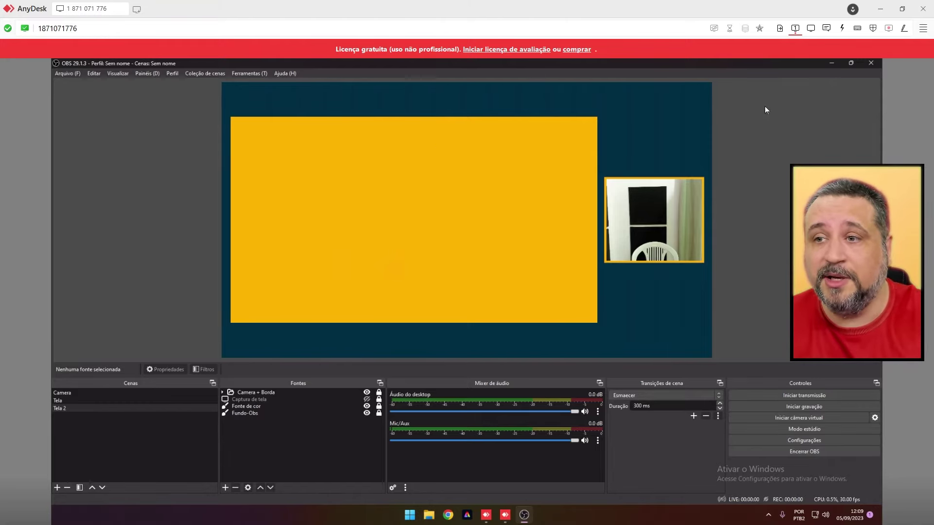
# Step: Close OBS Studio on the remote computer and restore the AnyDesk window down from its maximized size
pyautogui.click(870, 63)
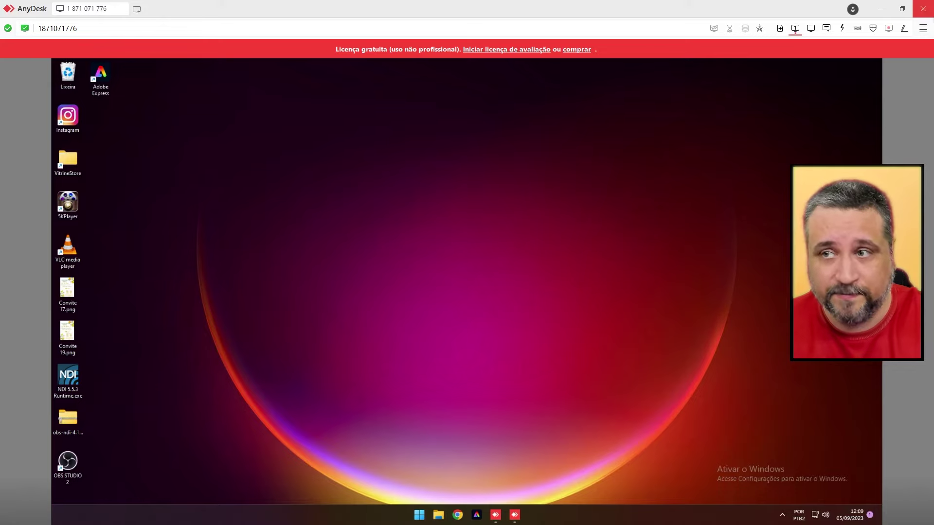
pyautogui.click(902, 9)
pyautogui.moveTo(633, 33); pyautogui.dragTo(544, 138)
pyautogui.click(650, 118)
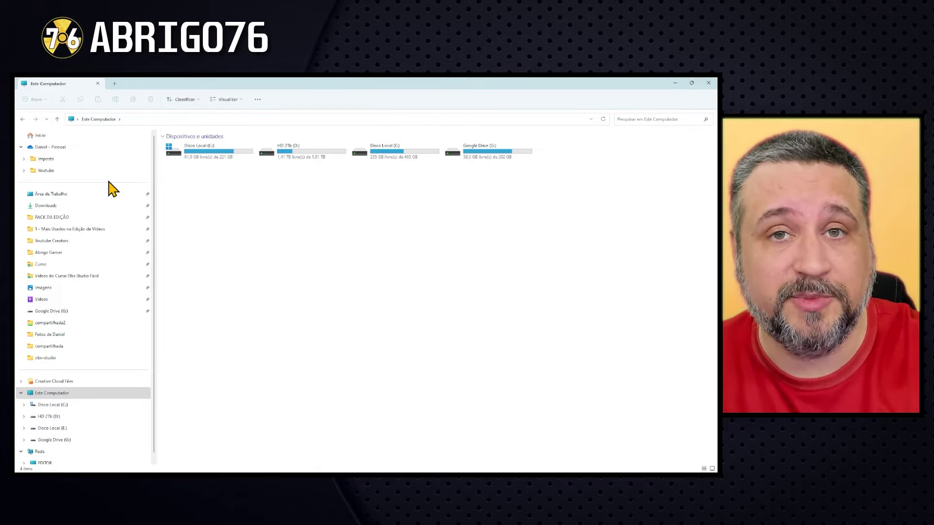
# Step: Examine the device name in the properties of Este Computador, and open and cancel the computer rename dialog
pyautogui.click(54, 394)
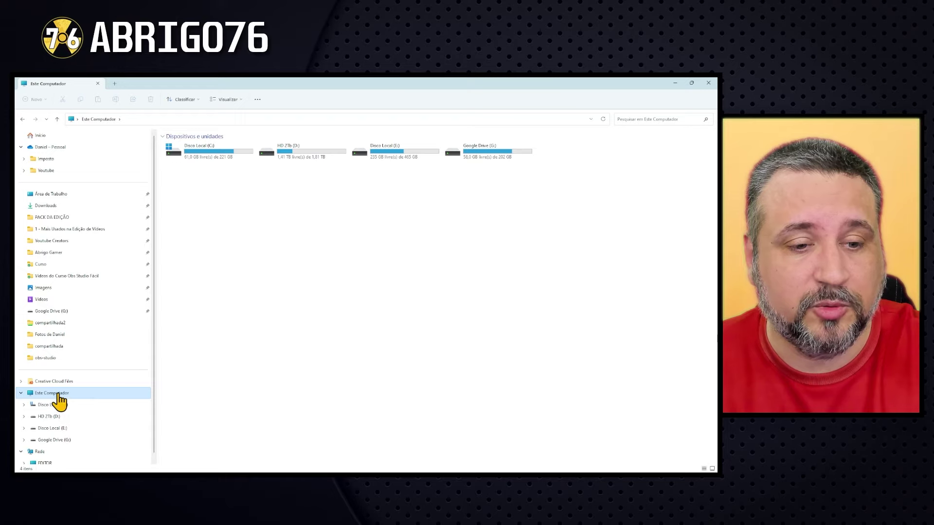
pyautogui.rightClick(59, 400)
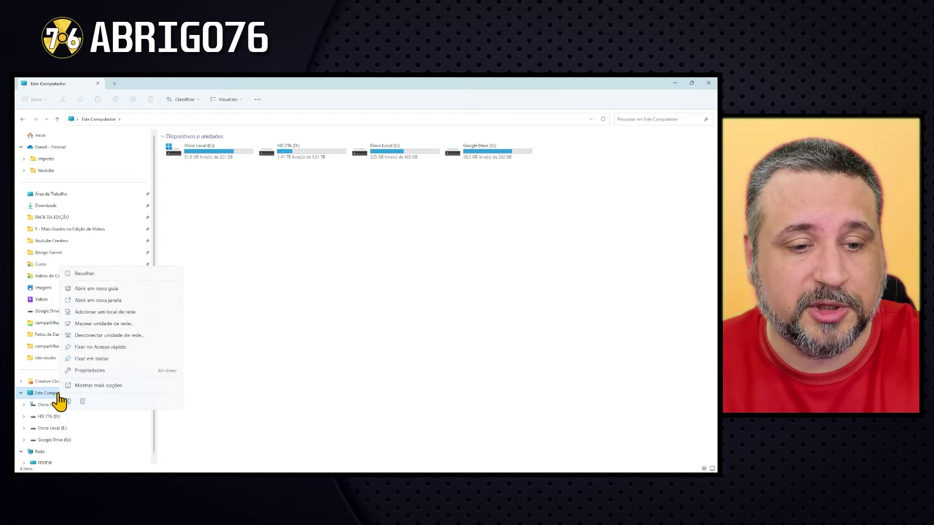
pyautogui.click(90, 371)
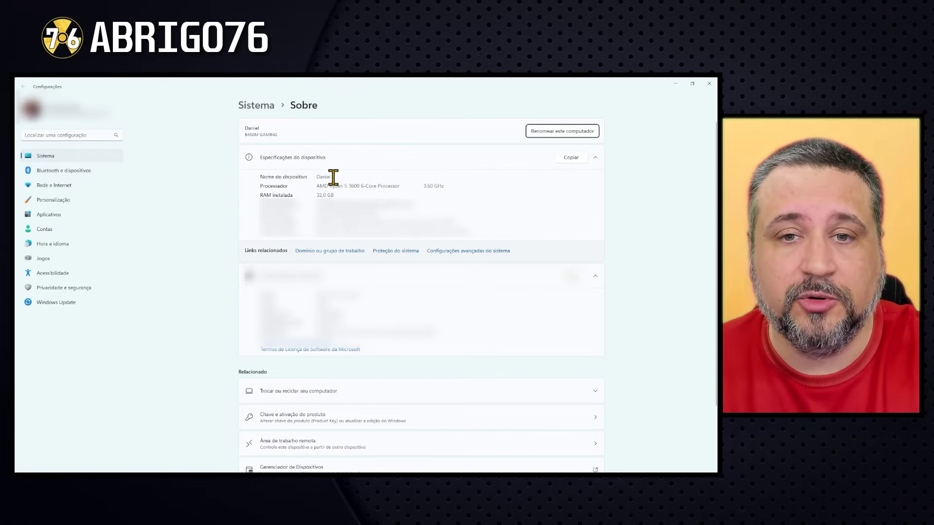
pyautogui.moveTo(333, 177); pyautogui.dragTo(313, 179)
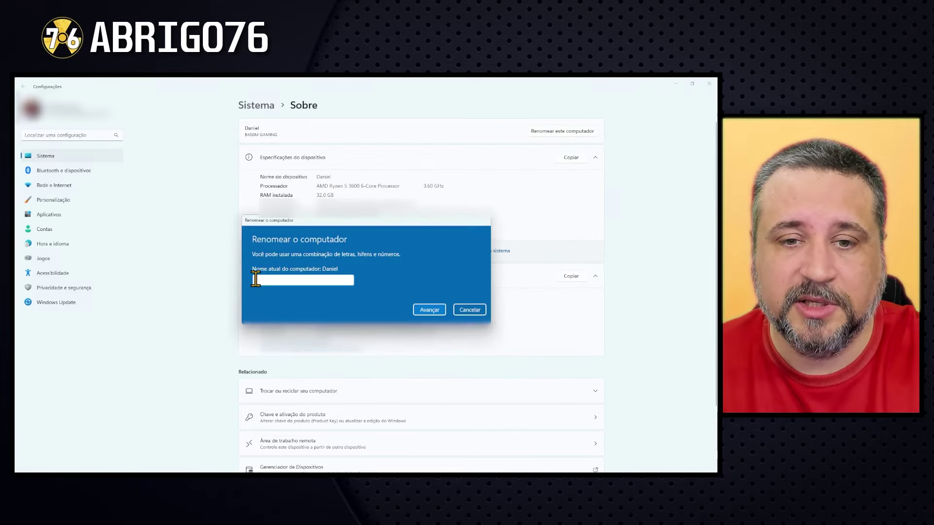
pyautogui.click(478, 313)
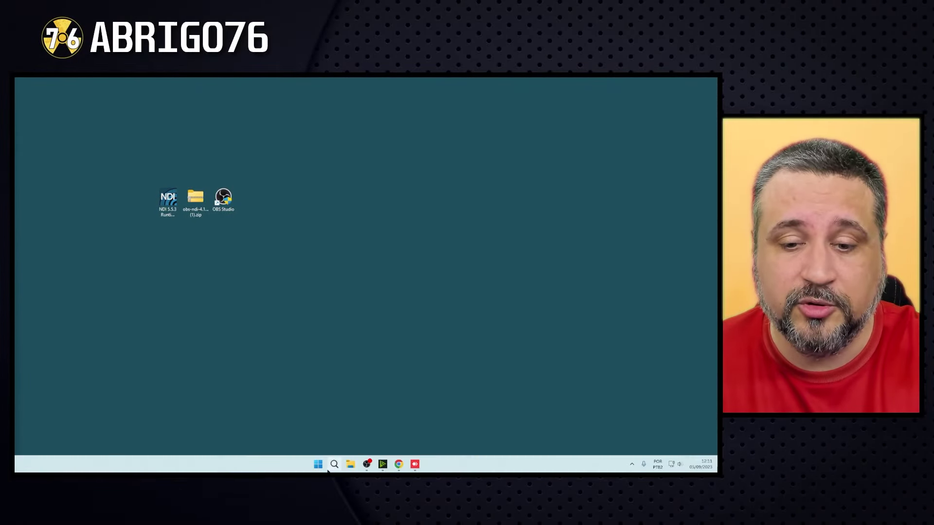
# Step: Open Central de Rede e Compartilhamento under Rede e Internet in Painel de Controle
pyautogui.click(318, 464)
pyautogui.write('painel de')
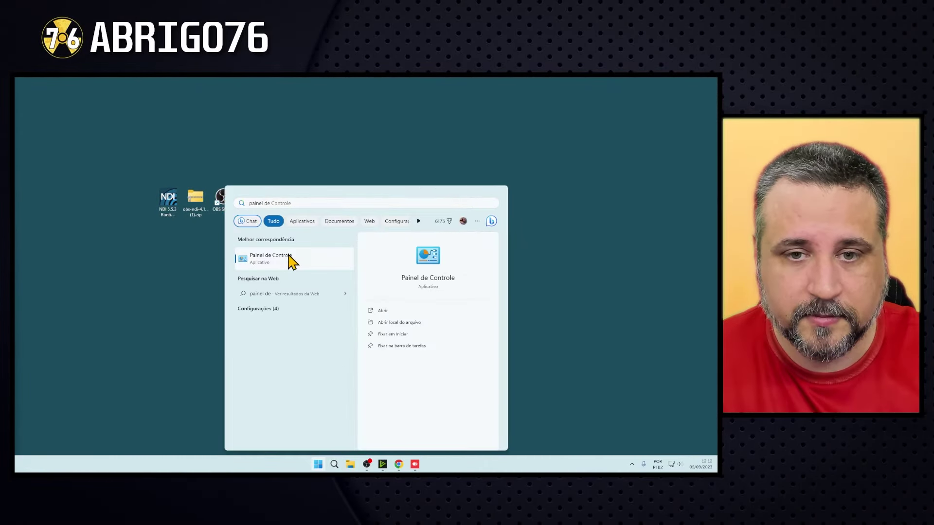
pyautogui.click(290, 260)
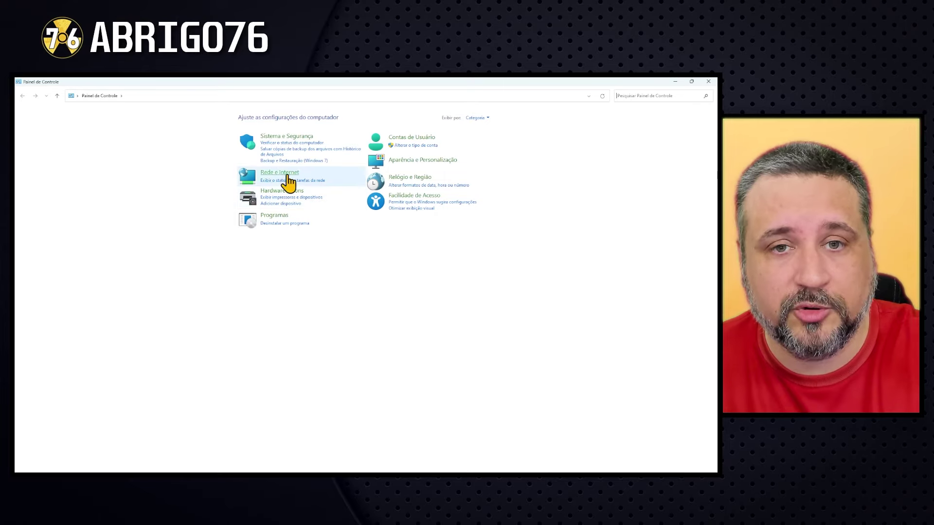
pyautogui.click(273, 173)
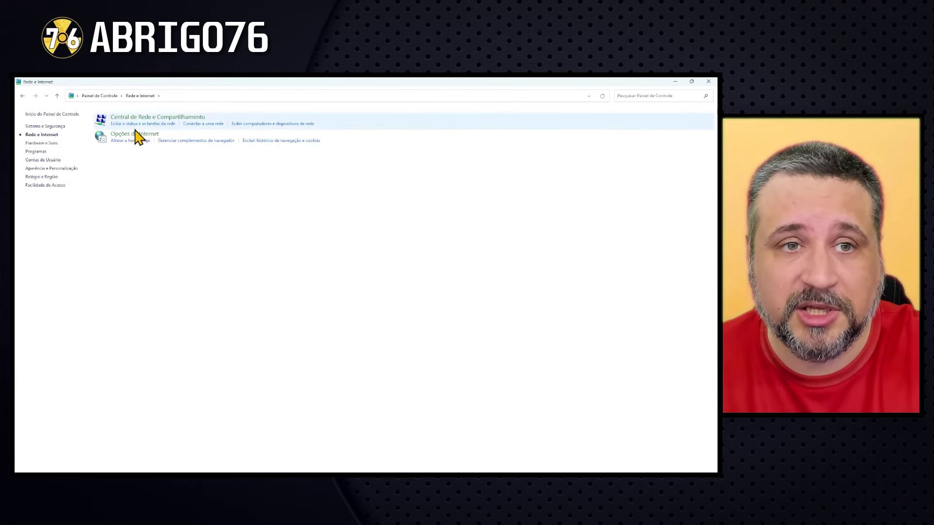
pyautogui.click(180, 118)
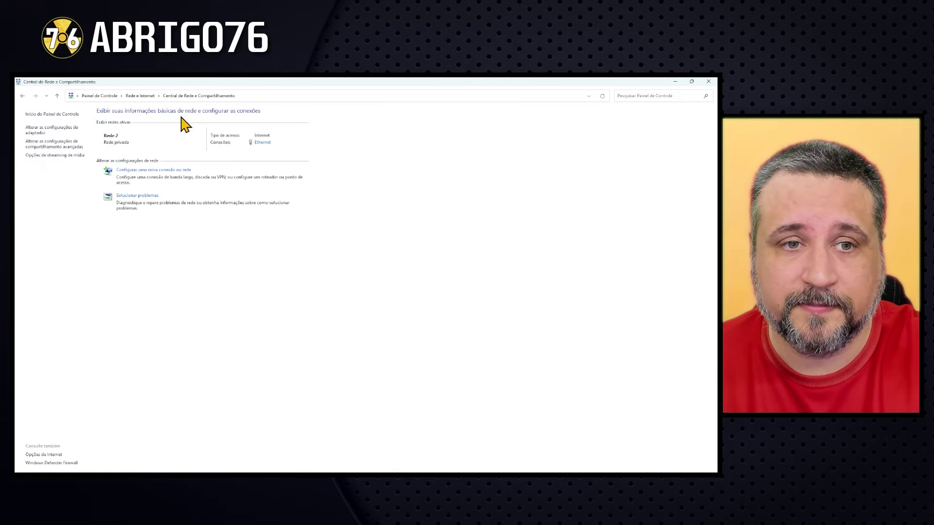
# Step: Open the advanced sharing settings and examine the options for Redes privadas, Redes públicas and Todas as redes
pyautogui.click(57, 146)
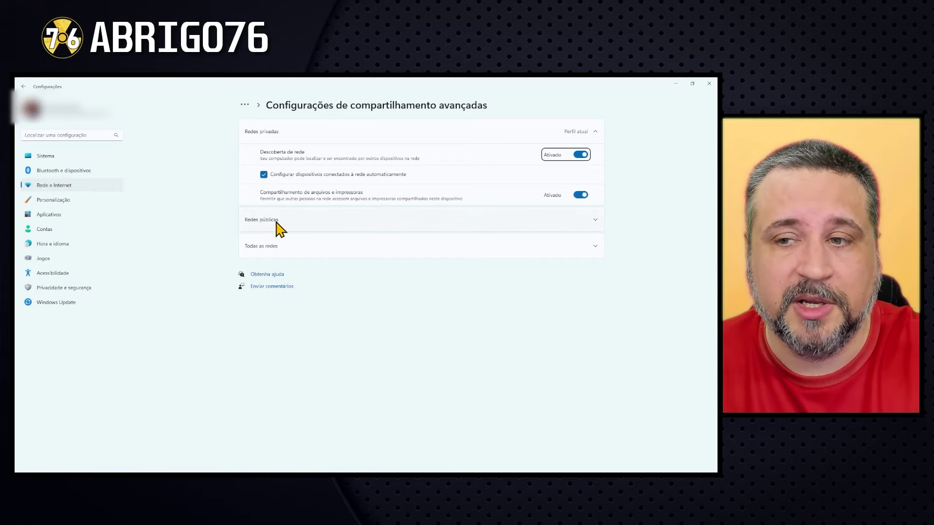
pyautogui.click(594, 223)
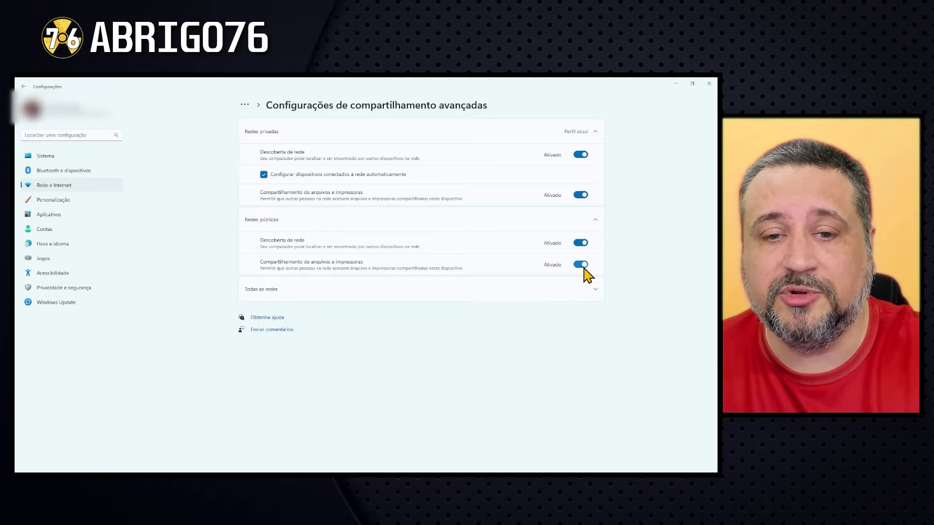
pyautogui.click(592, 294)
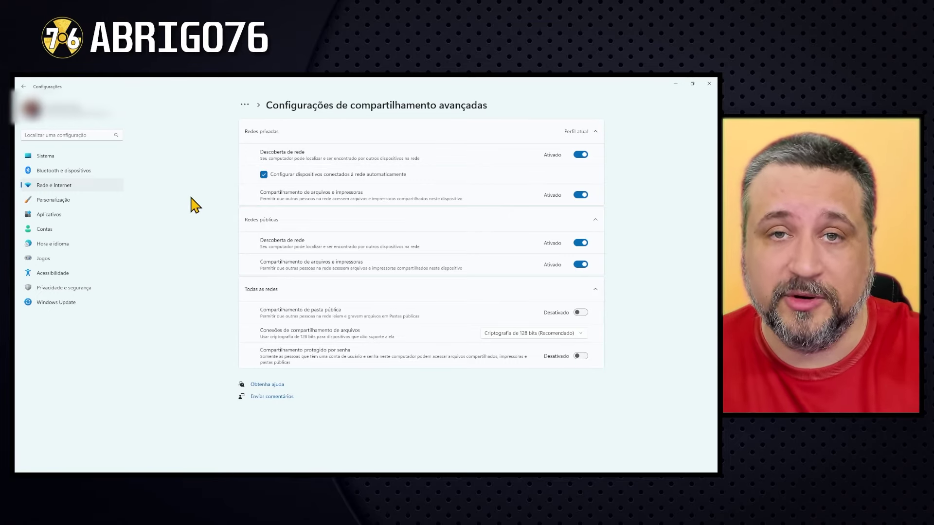
# Step: Search the settings for "grupo de tra", open the workgroup name option and examine the computer name and workgroup fields in the change dialog
pyautogui.click(64, 135)
pyautogui.write('grupo de tra')
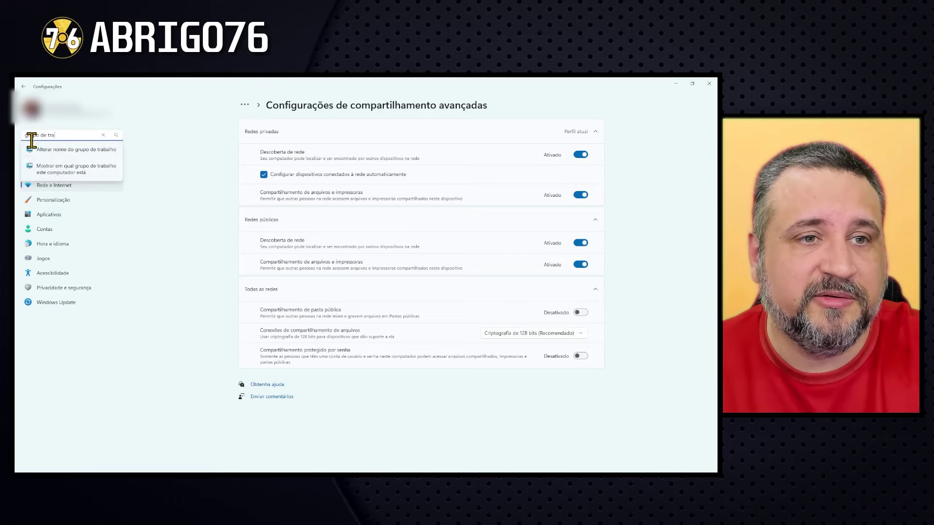
pyautogui.click(71, 151)
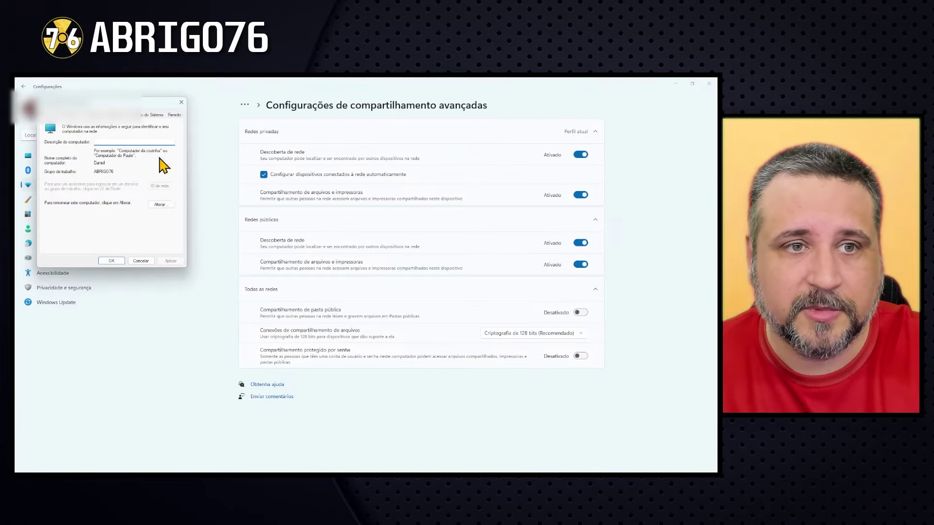
pyautogui.moveTo(101, 103); pyautogui.dragTo(352, 153)
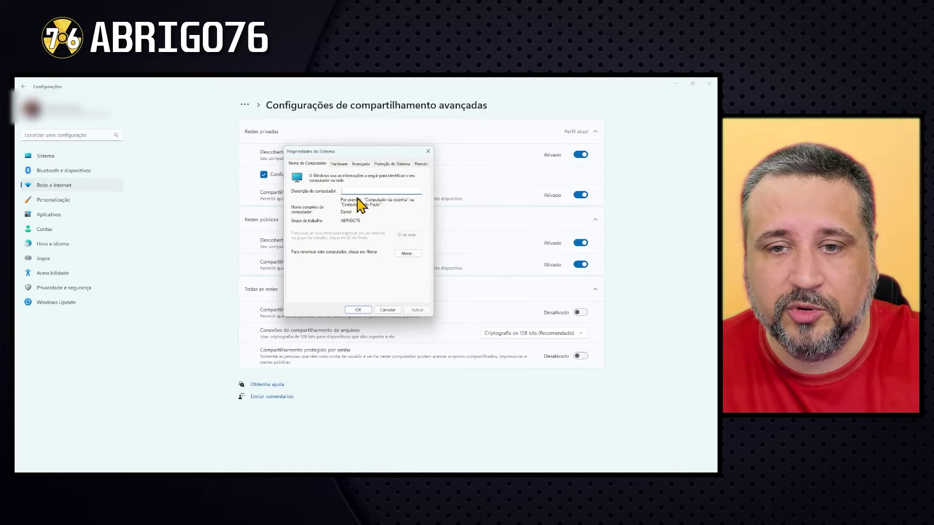
pyautogui.click(407, 254)
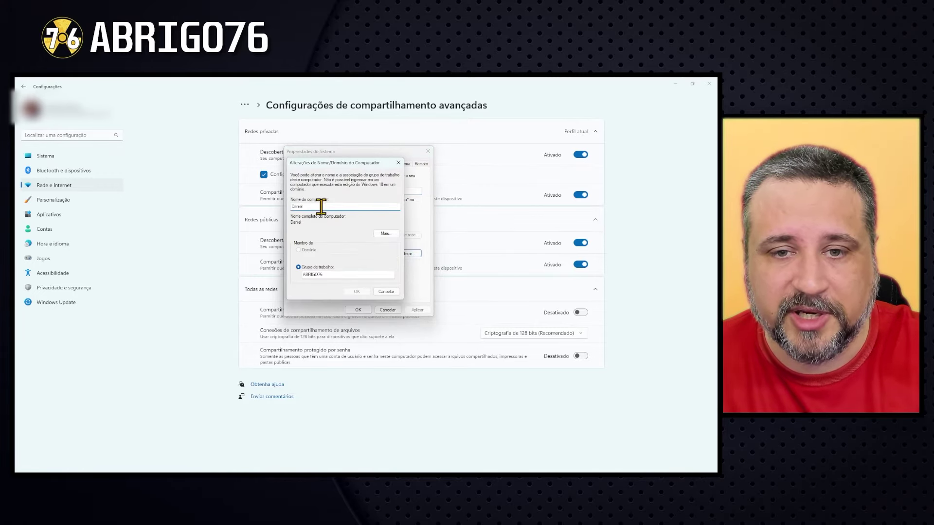
pyautogui.moveTo(321, 206); pyautogui.dragTo(286, 204)
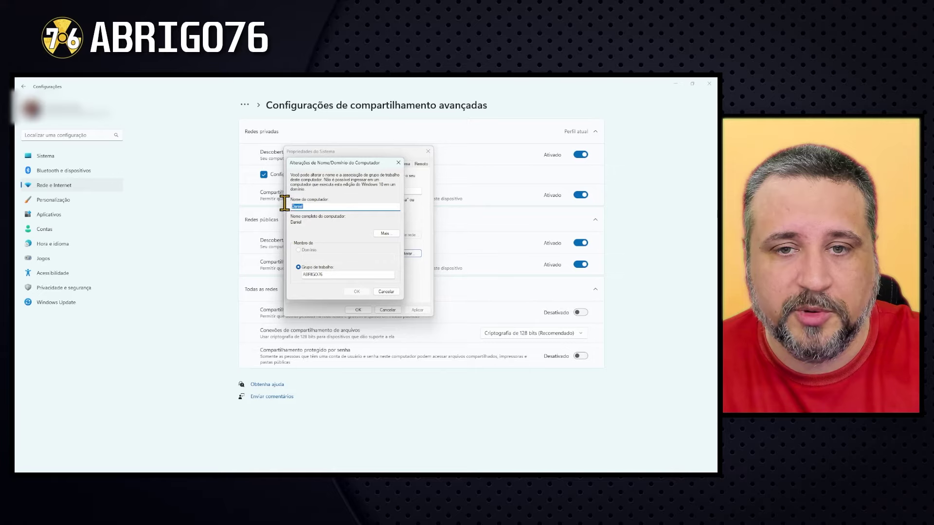
pyautogui.click(339, 276)
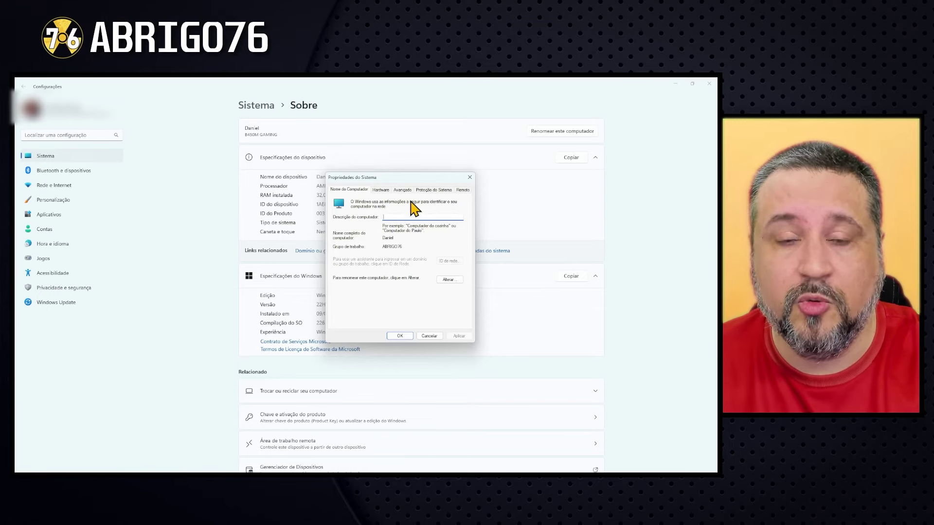
# Step: Check the workgroup name in Propriedades do Sistema and close the dialog
pyautogui.moveTo(413, 177); pyautogui.dragTo(371, 175)
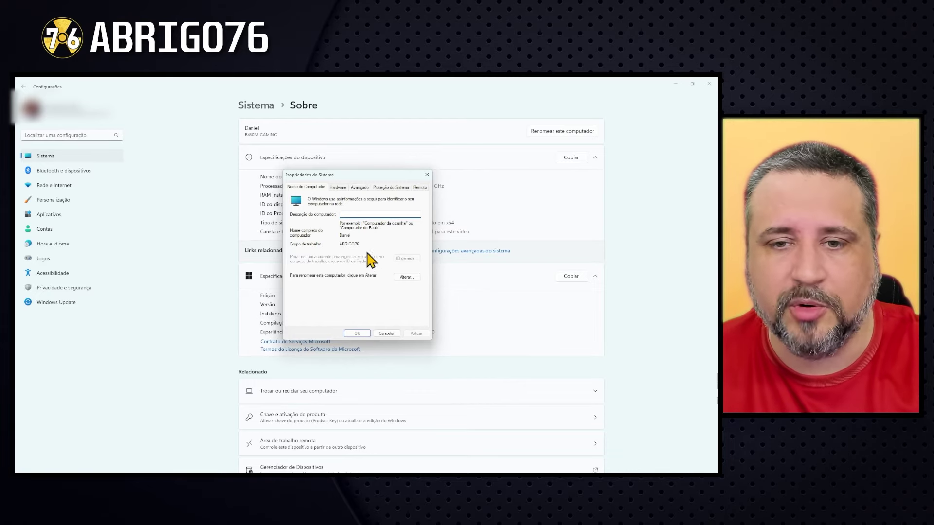
pyautogui.moveTo(341, 244); pyautogui.dragTo(371, 243)
pyautogui.click(357, 244)
pyautogui.click(426, 174)
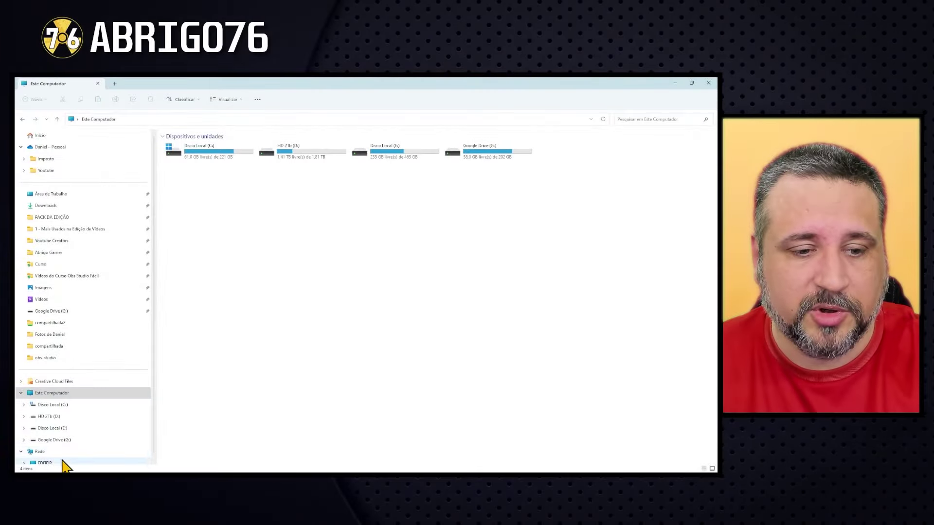
# Step: Browse to Rede in File Explorer and open the EDITOR computer to view its shared folders
pyautogui.scroll(-1, 63, 452)
pyautogui.click(42, 440)
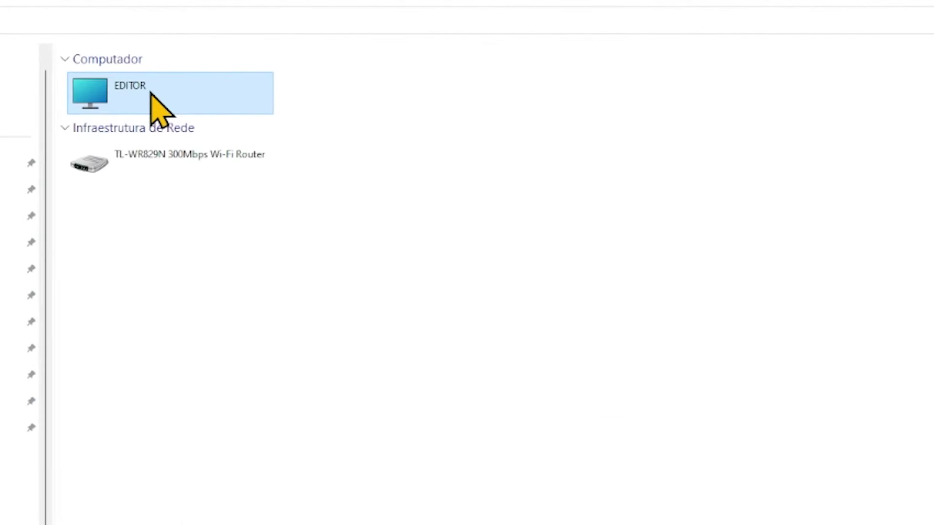
pyautogui.doubleClick(152, 93)
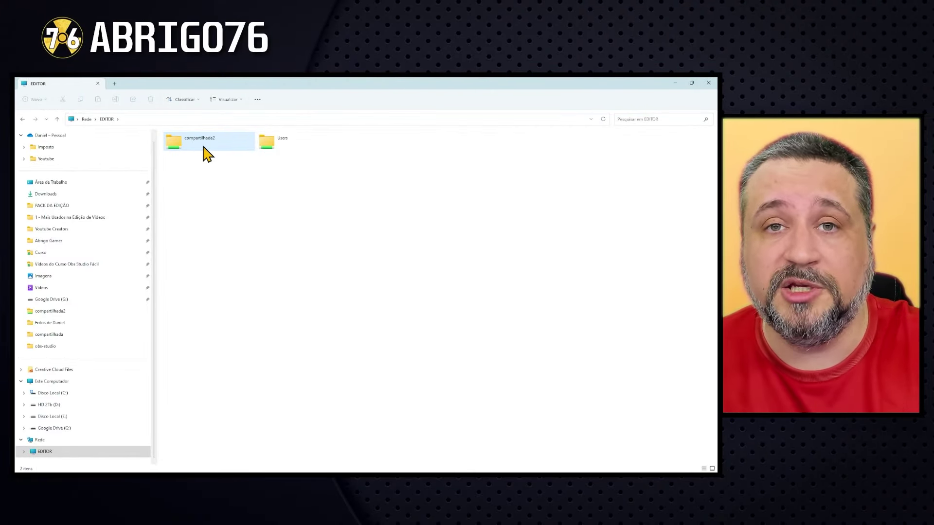
pyautogui.click(87, 119)
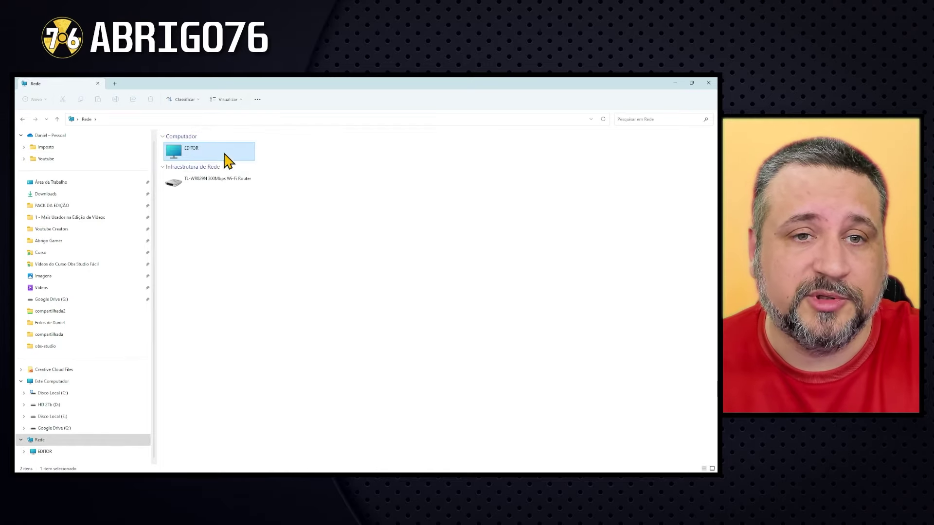
pyautogui.doubleClick(210, 157)
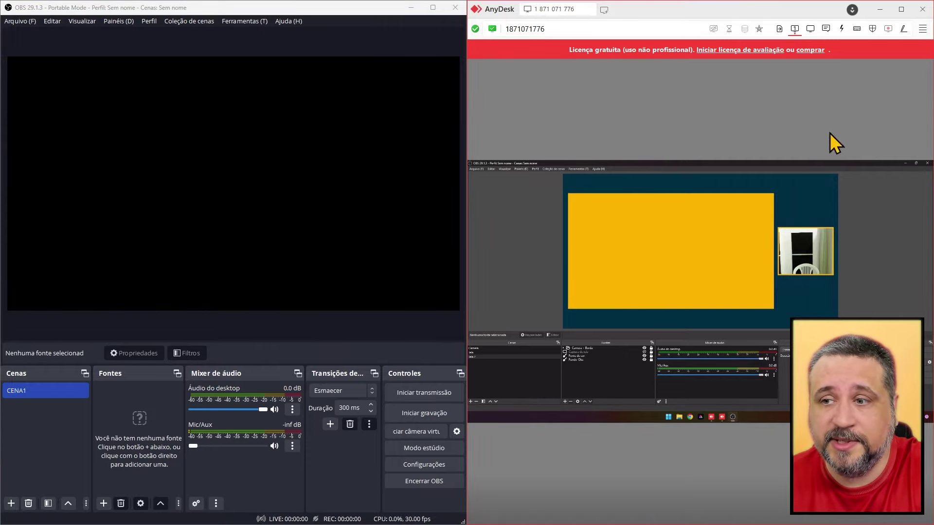
# Step: Switch to a maximized AnyDesk, check the Main Output name in the remote OBS Studio's NDI Output settings and accept the dialog
pyautogui.click(901, 10)
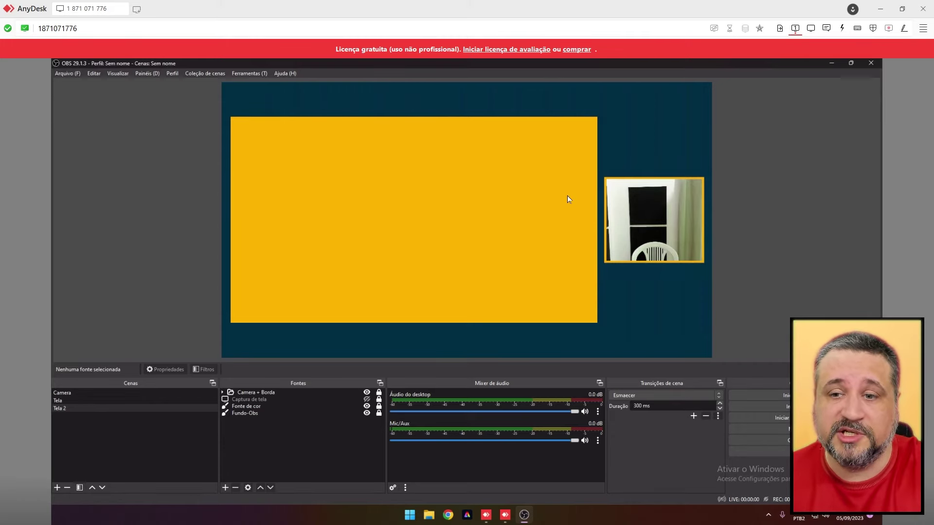
pyautogui.click(250, 73)
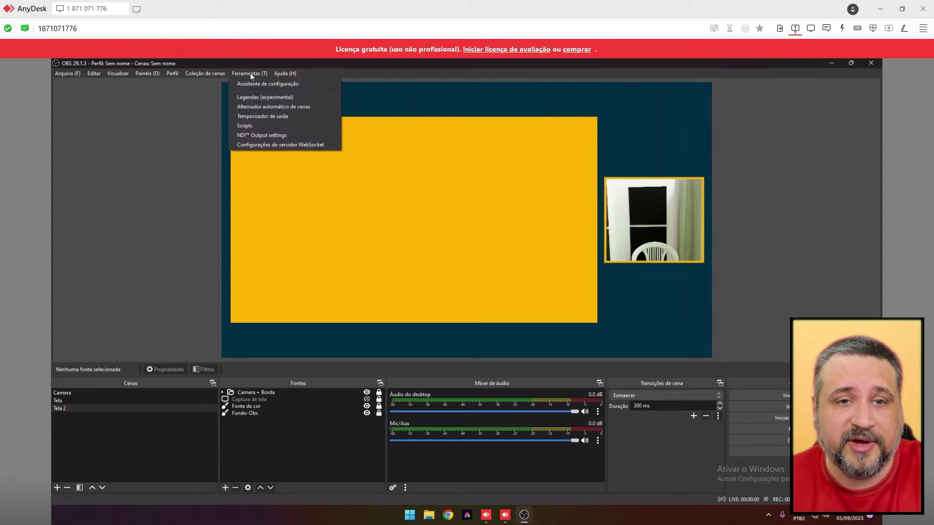
pyautogui.click(266, 136)
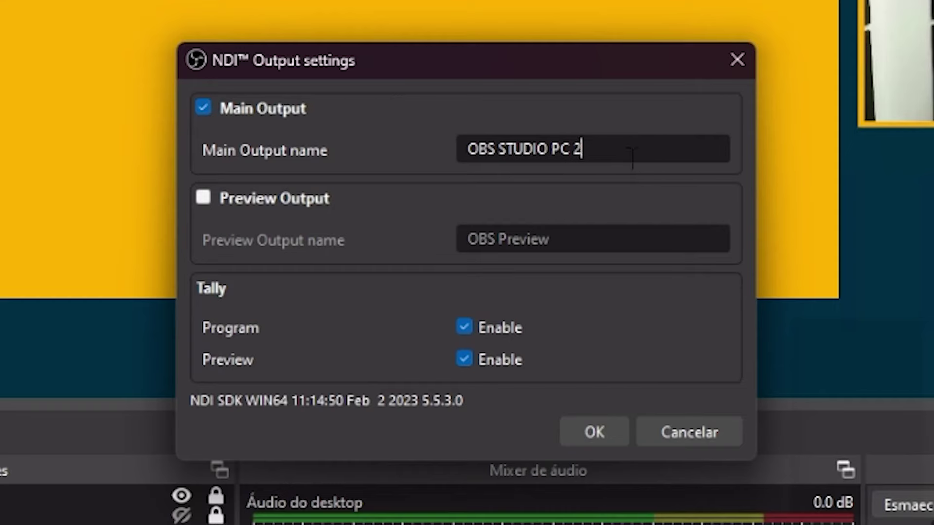
pyautogui.moveTo(632, 156); pyautogui.dragTo(431, 171)
pyautogui.click(608, 444)
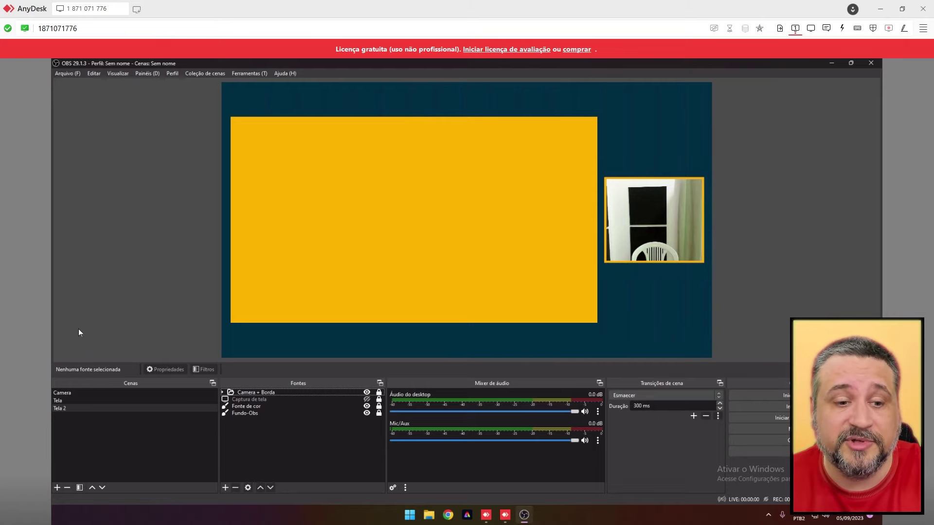
# Step: Show the Tela scene and return to Tela 2 in the remote OBS Studio, and minimize both OBS Studio and AnyDesk
pyautogui.click(68, 399)
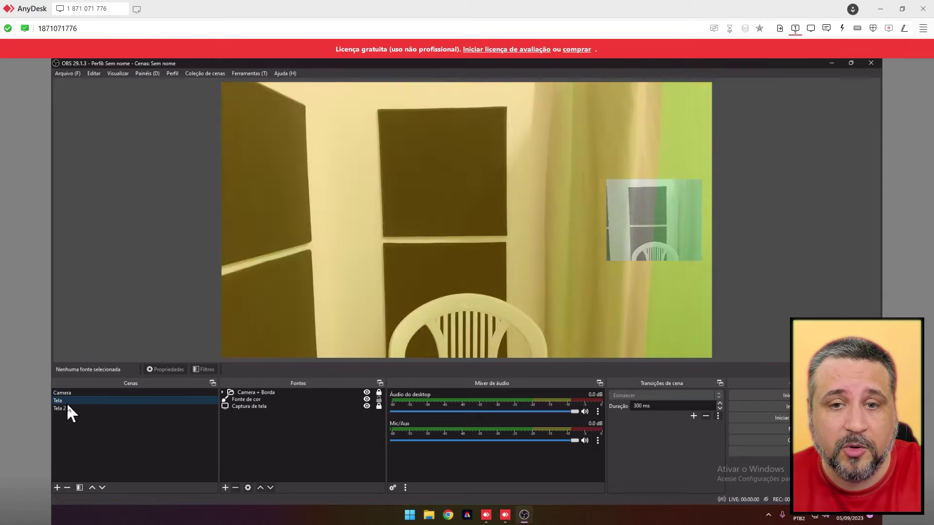
pyautogui.click(69, 408)
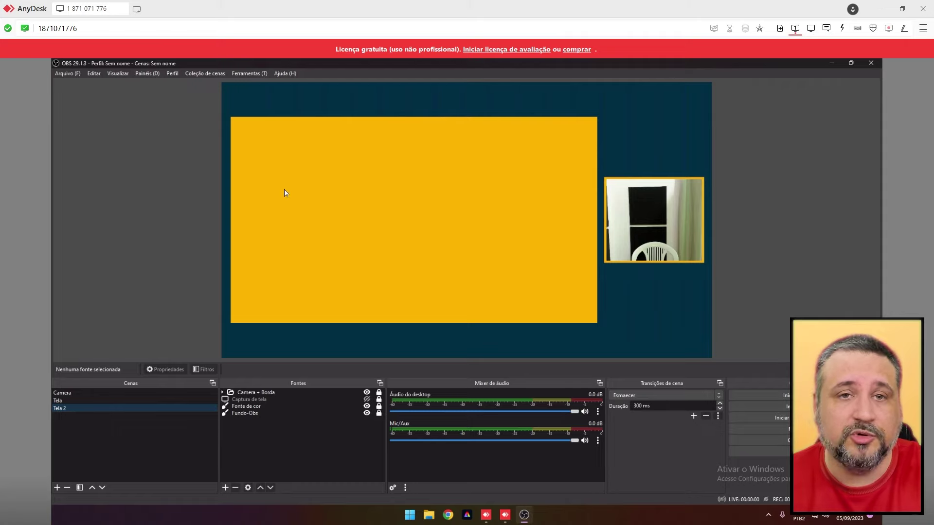
pyautogui.click(851, 63)
pyautogui.click(671, 132)
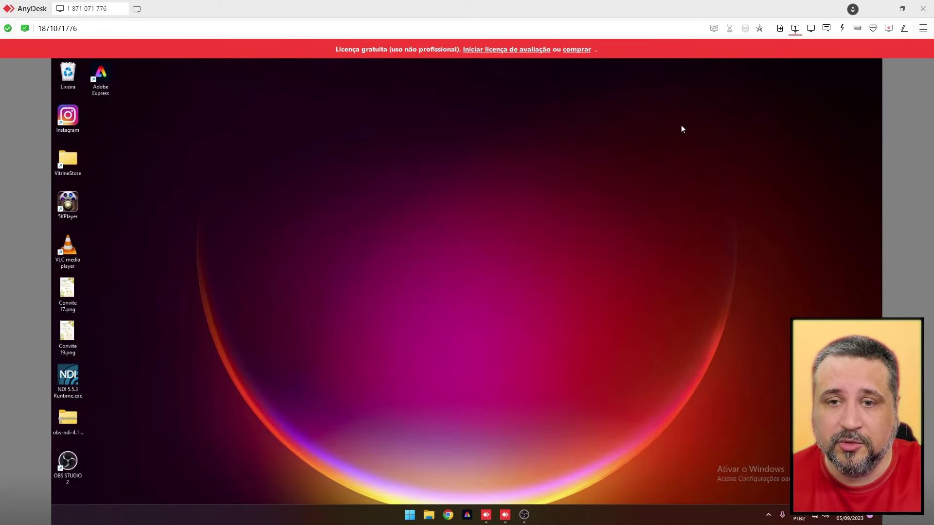
pyautogui.click(878, 10)
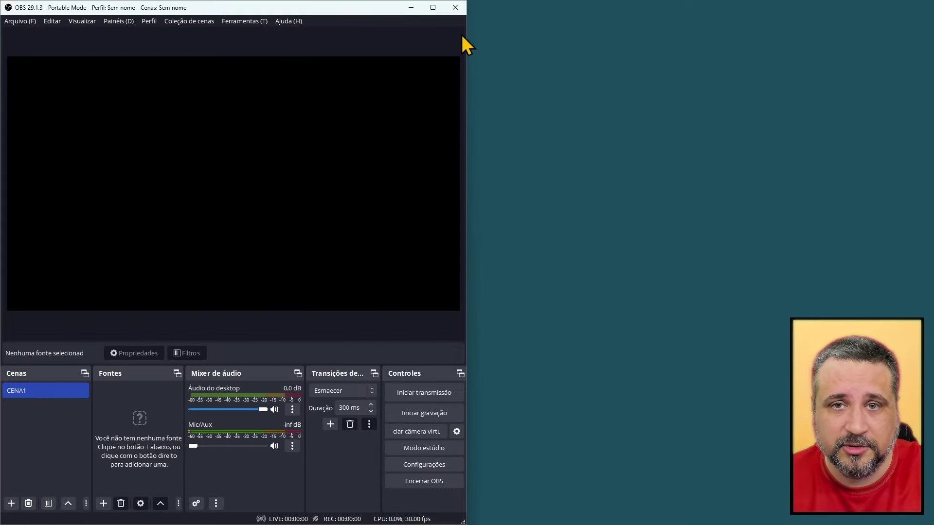